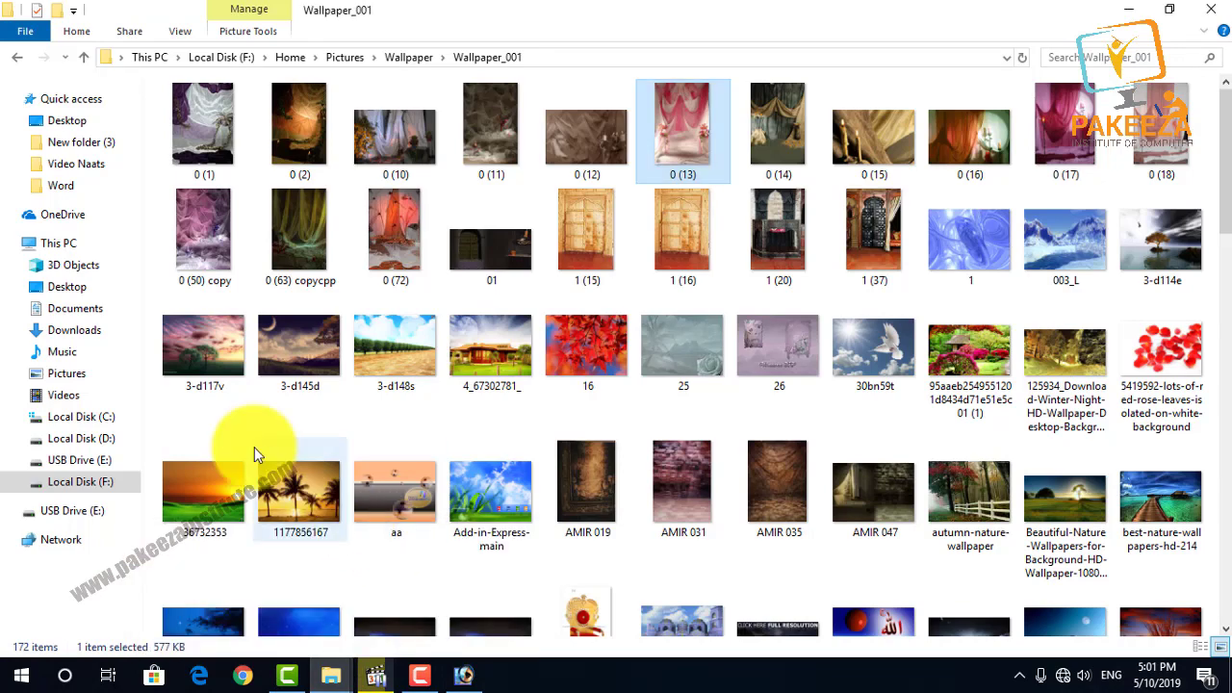
Go back to the Pictures folder and open the Samantha folder inside it
click(21, 57)
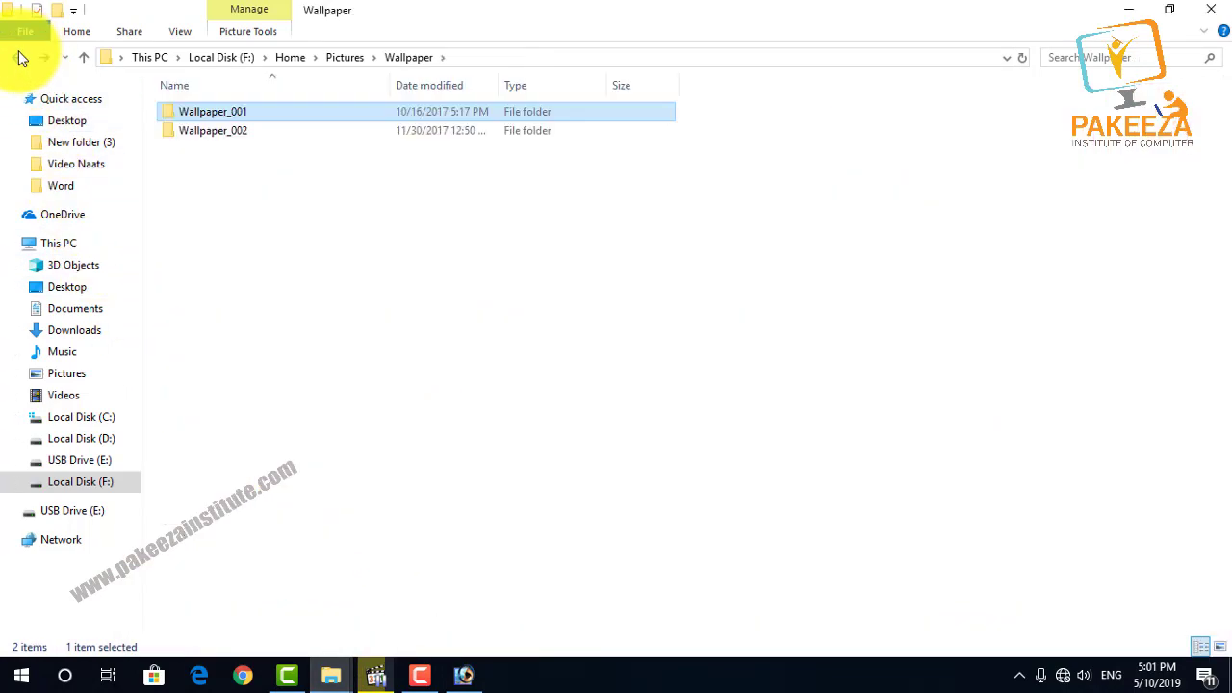
click(22, 57)
right_click(284, 226)
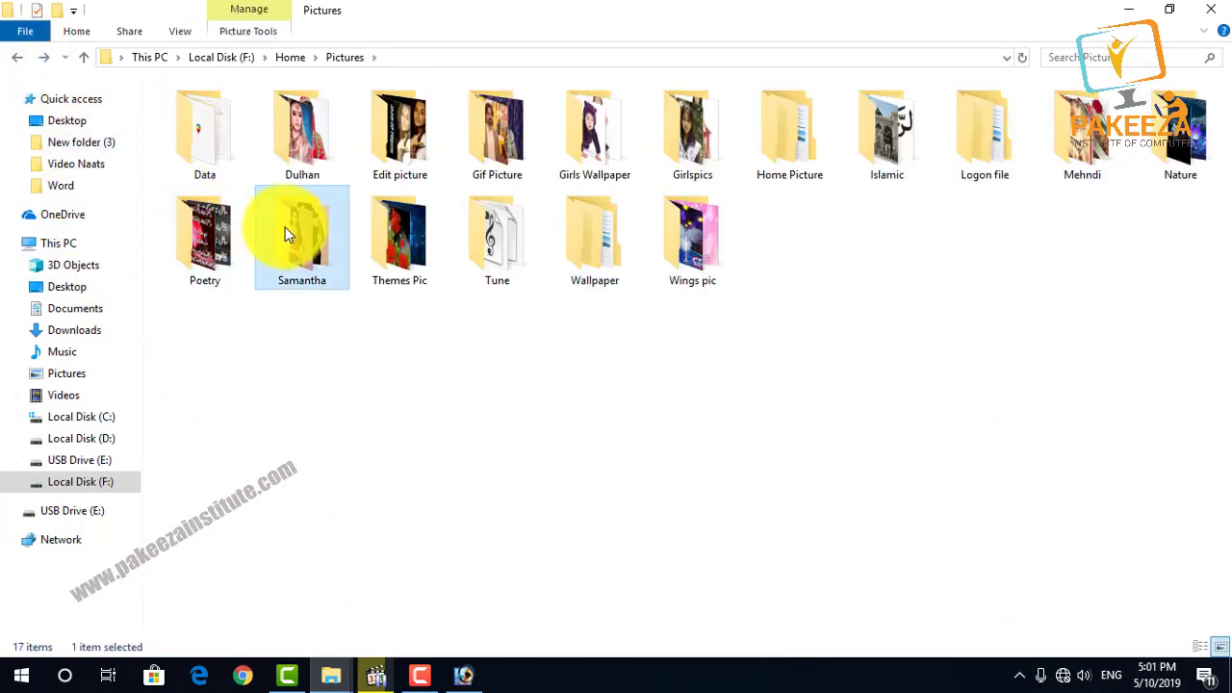
click(313, 131)
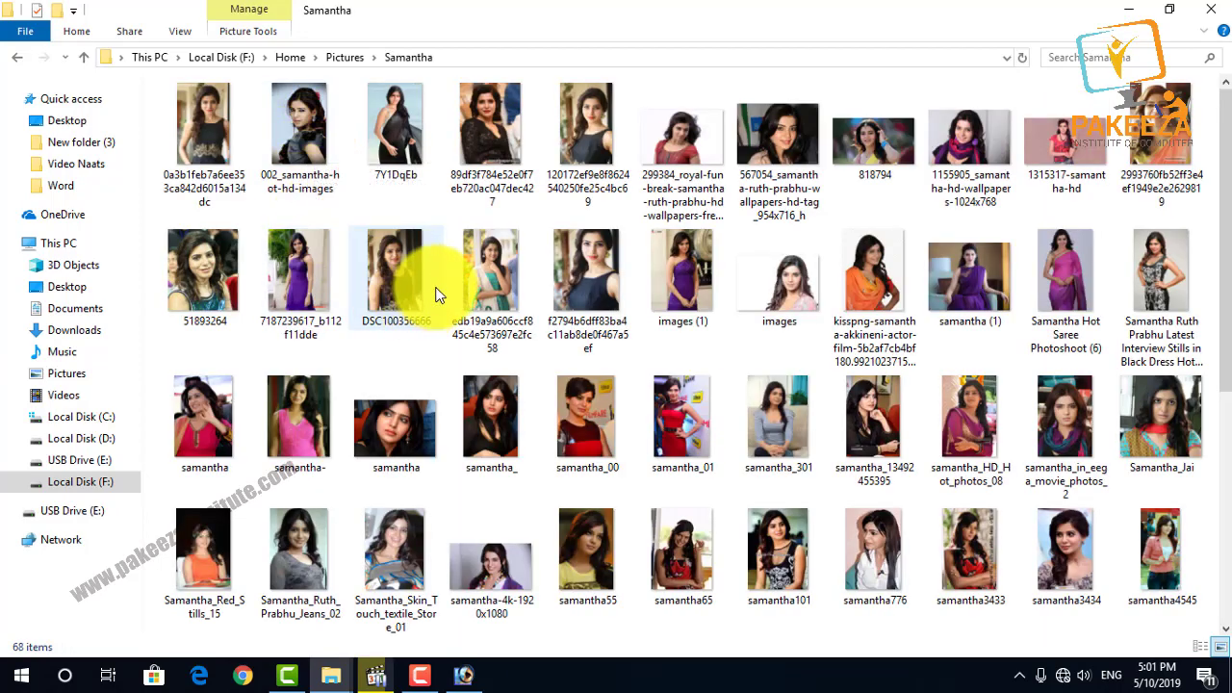
Preview the photo of the woman in a black lace top and close the preview
click(493, 166)
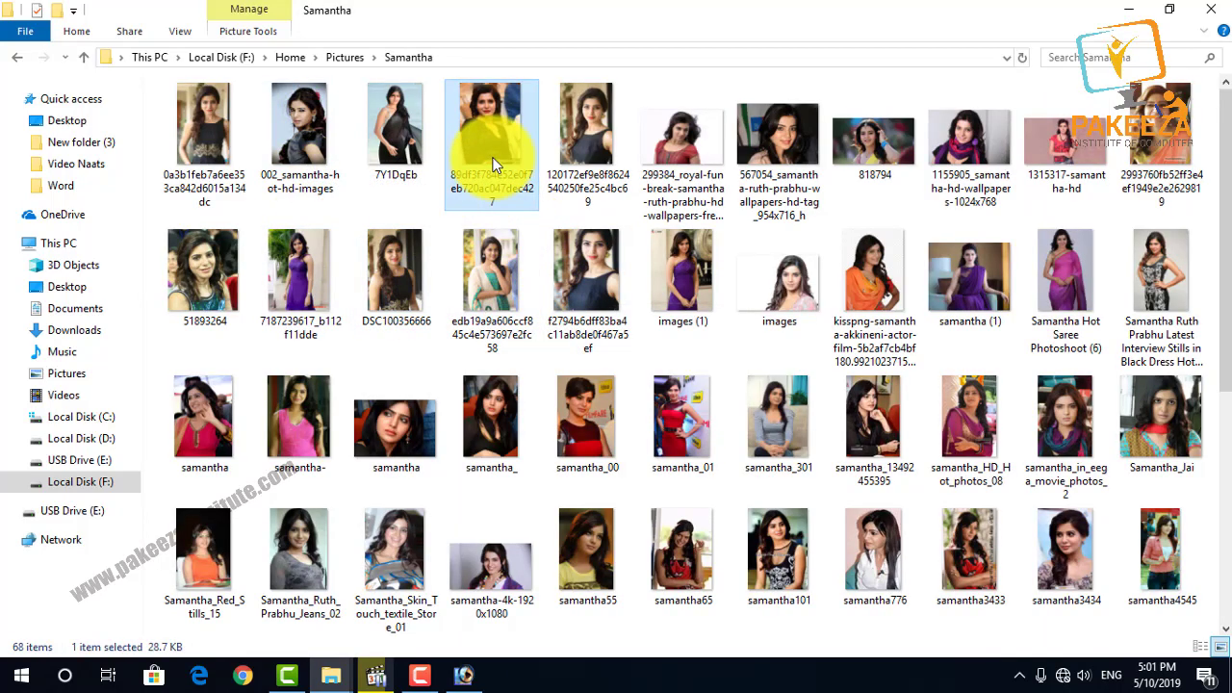
right_click(493, 165)
click(536, 74)
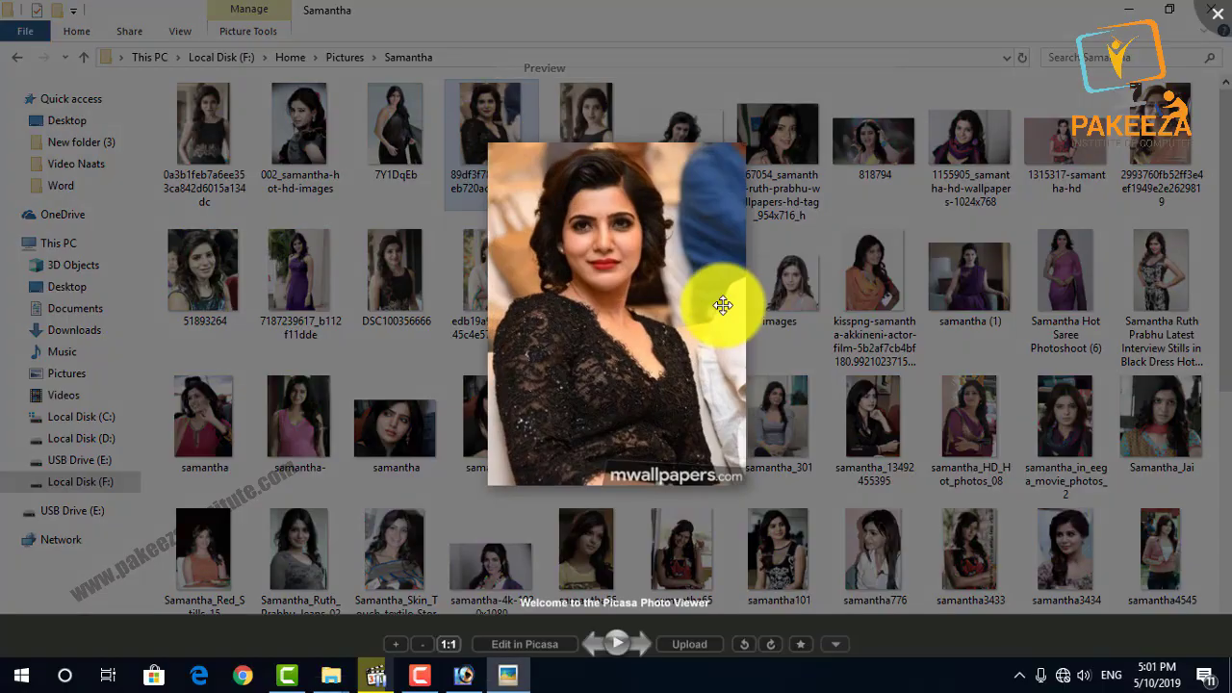
click(1217, 13)
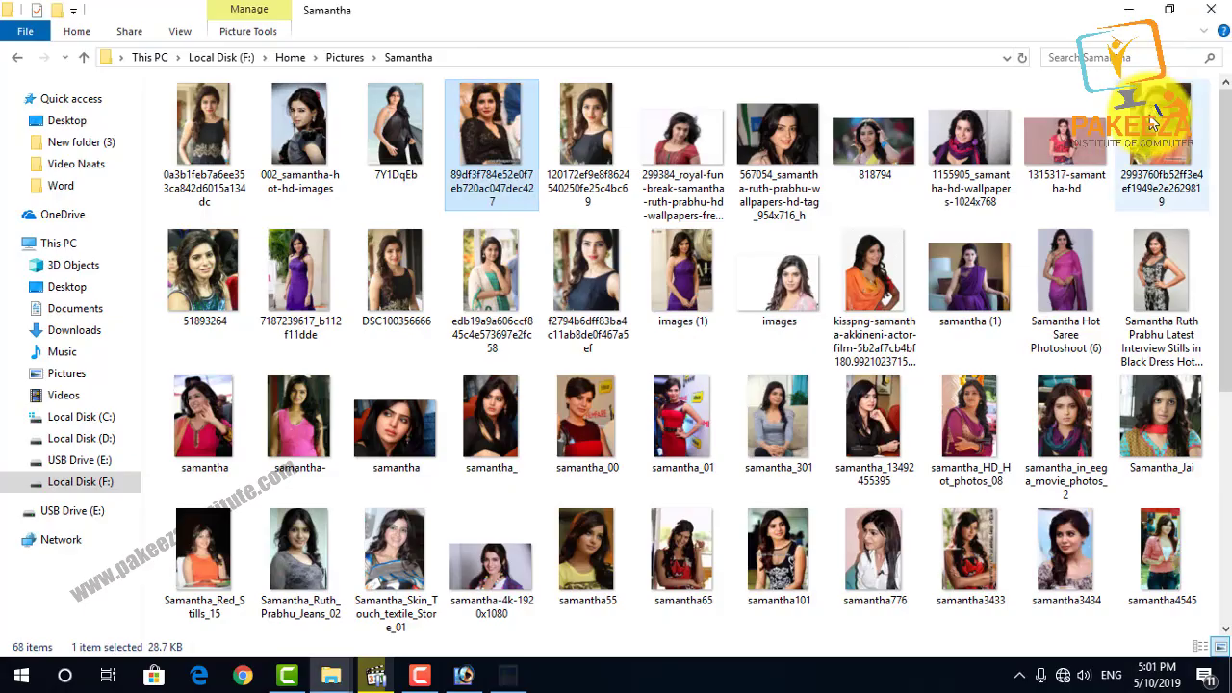
Preview the photo of the laughing woman in an orange sari and close the preview
click(1152, 122)
right_click(1152, 122)
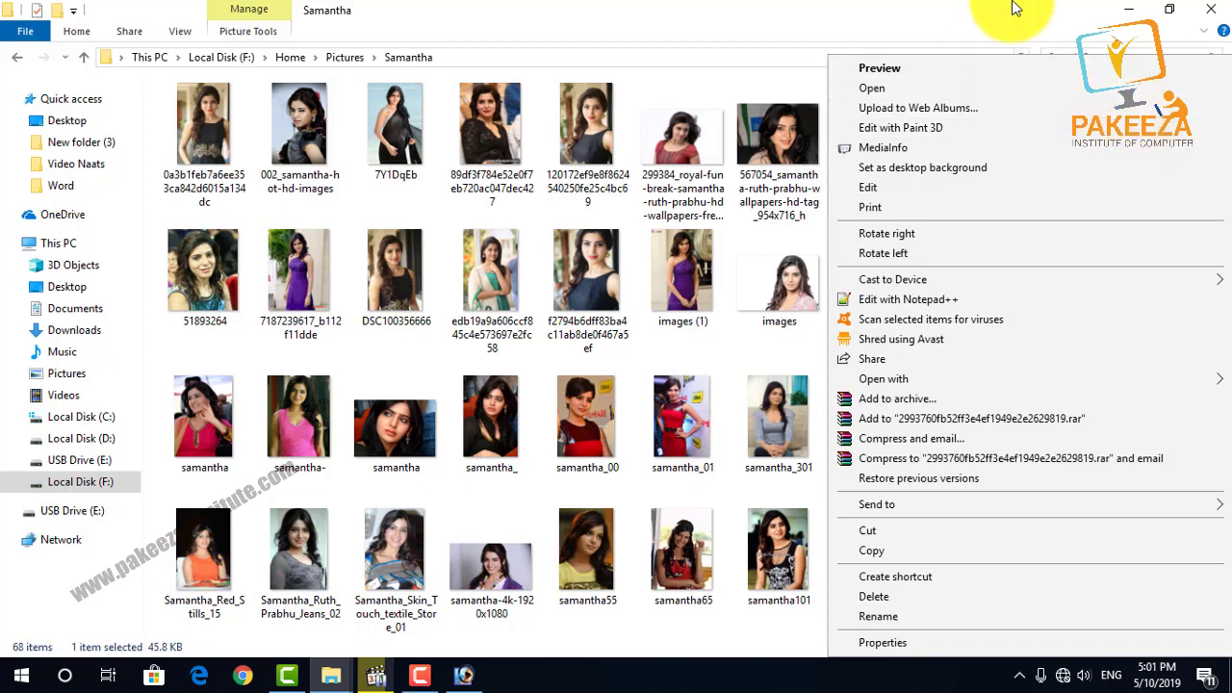
click(912, 72)
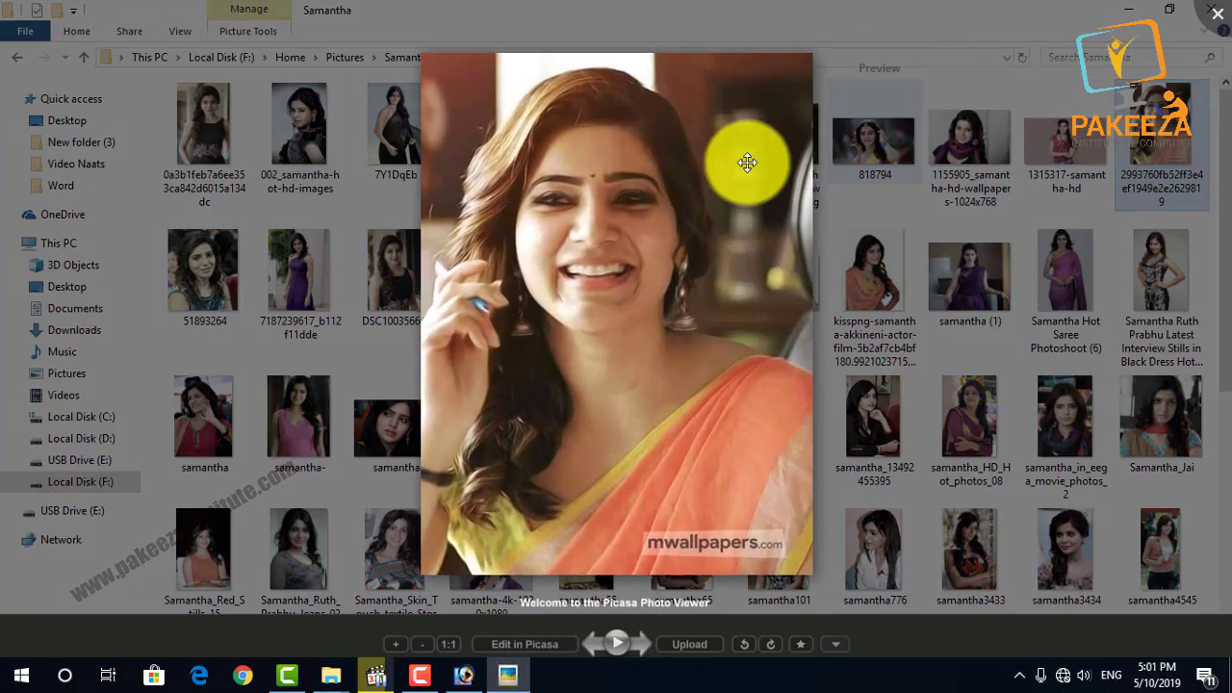
scroll(572, 215, up, 1)
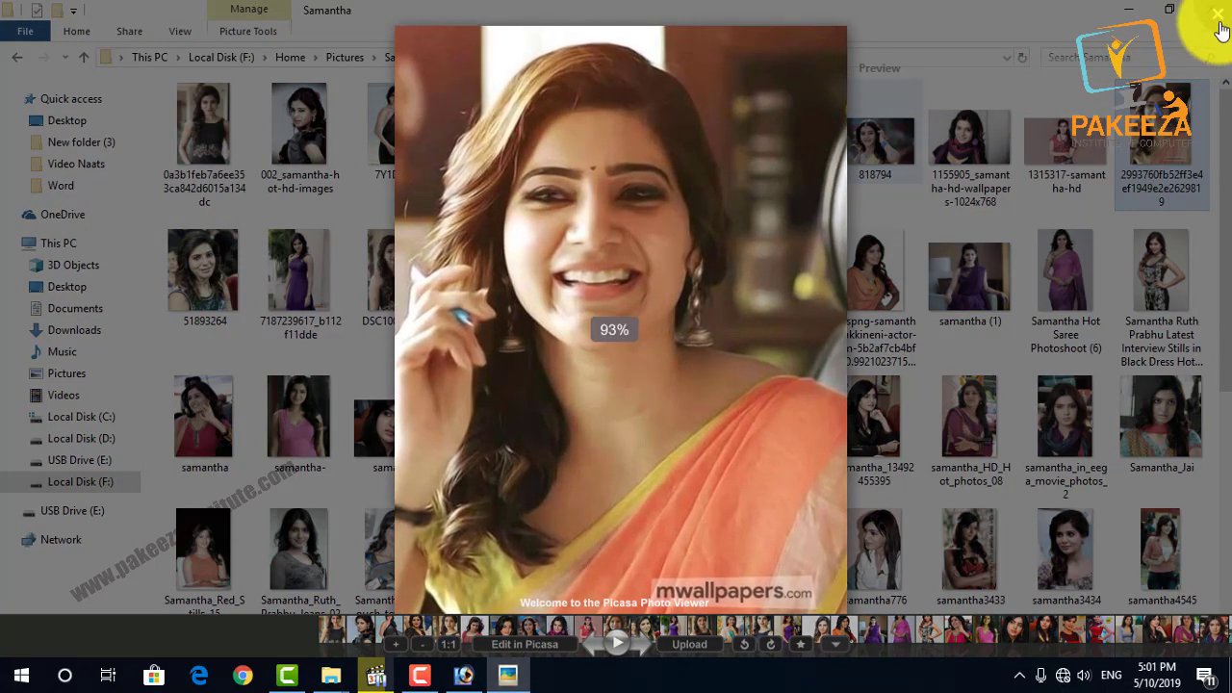
click(1215, 23)
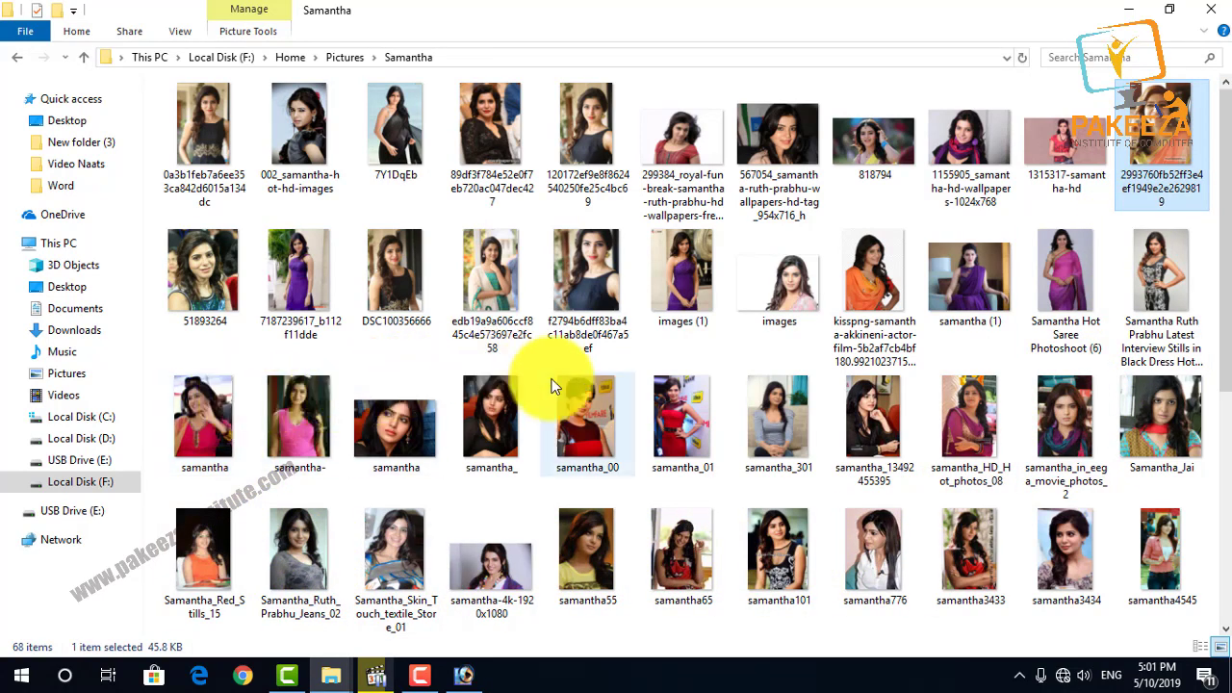
Preview the 299384_royal-fun-break photo, open it in Photoshop, and place its window beside the 0 (13).jpg backdrop
right_click(679, 140)
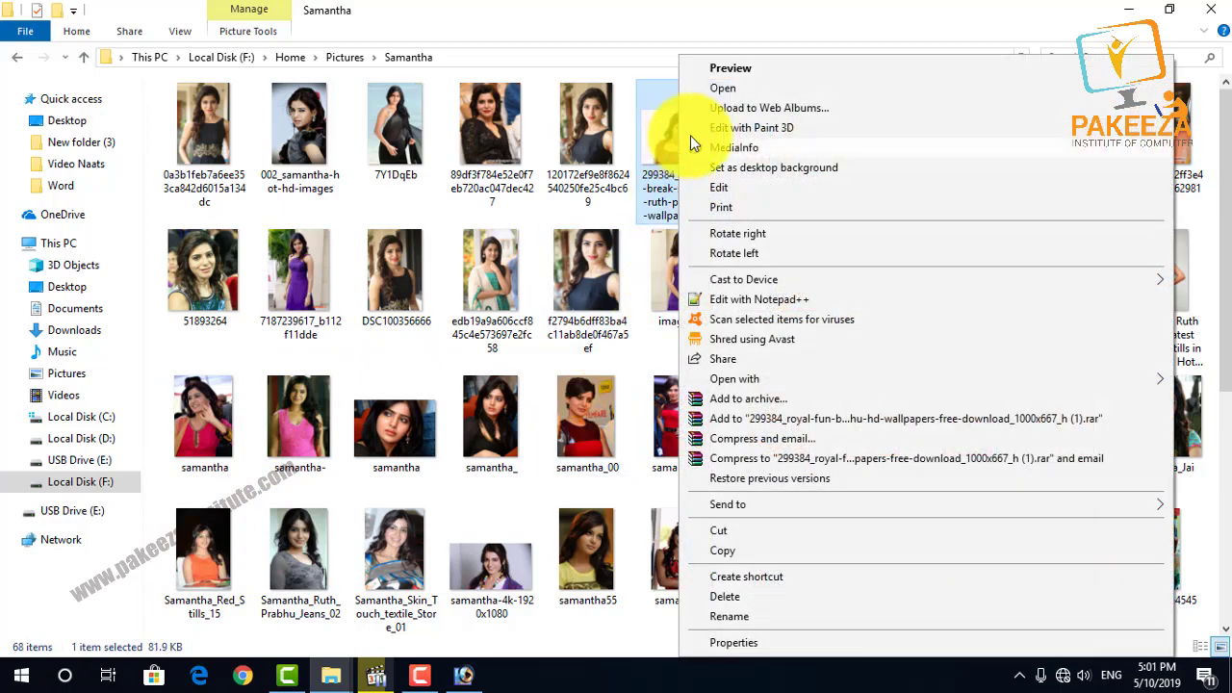
click(719, 73)
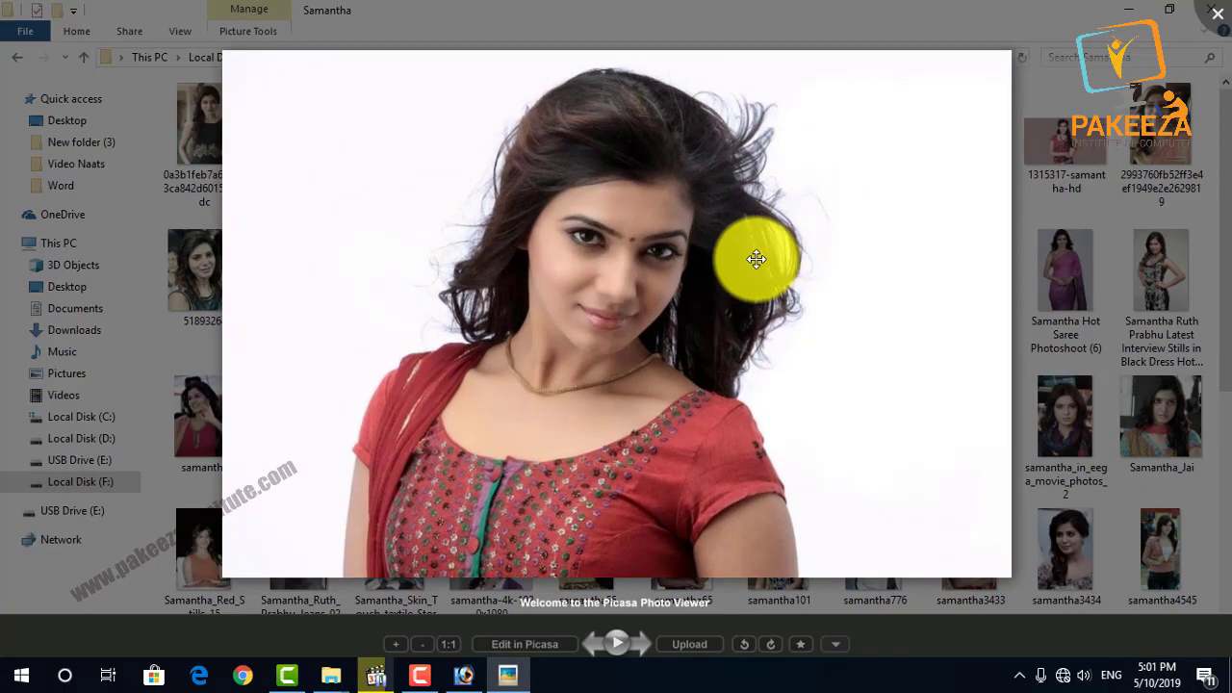
scroll(756, 259, up, 3)
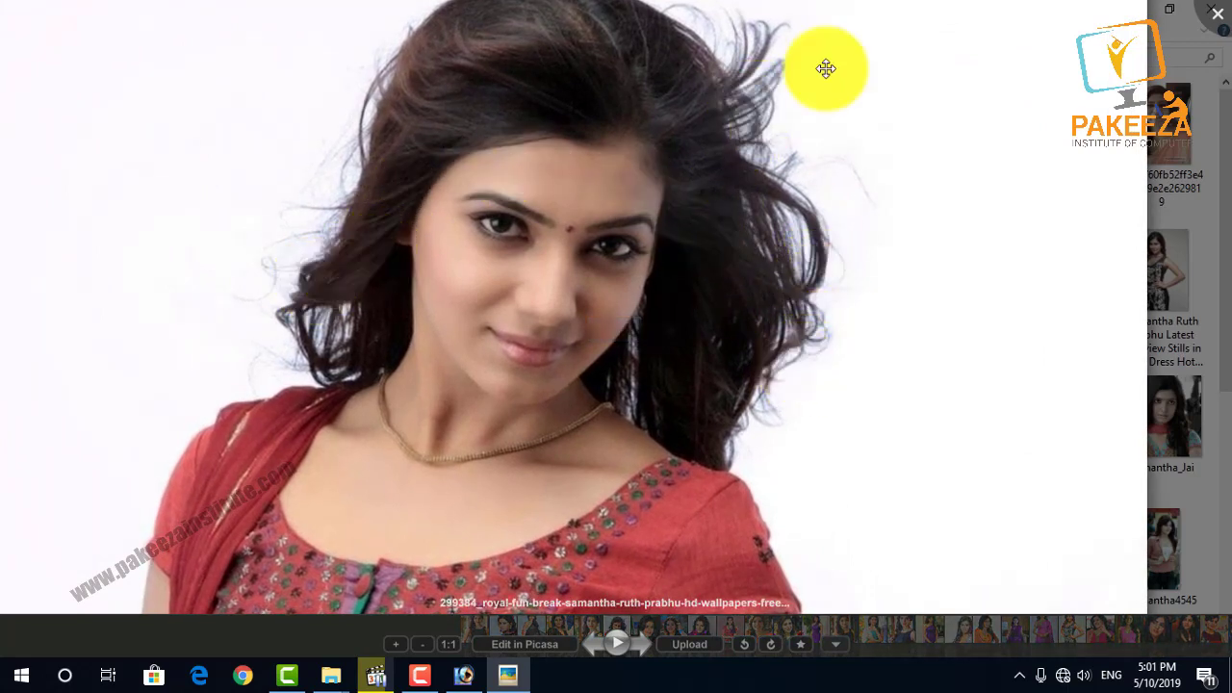
click(1223, 13)
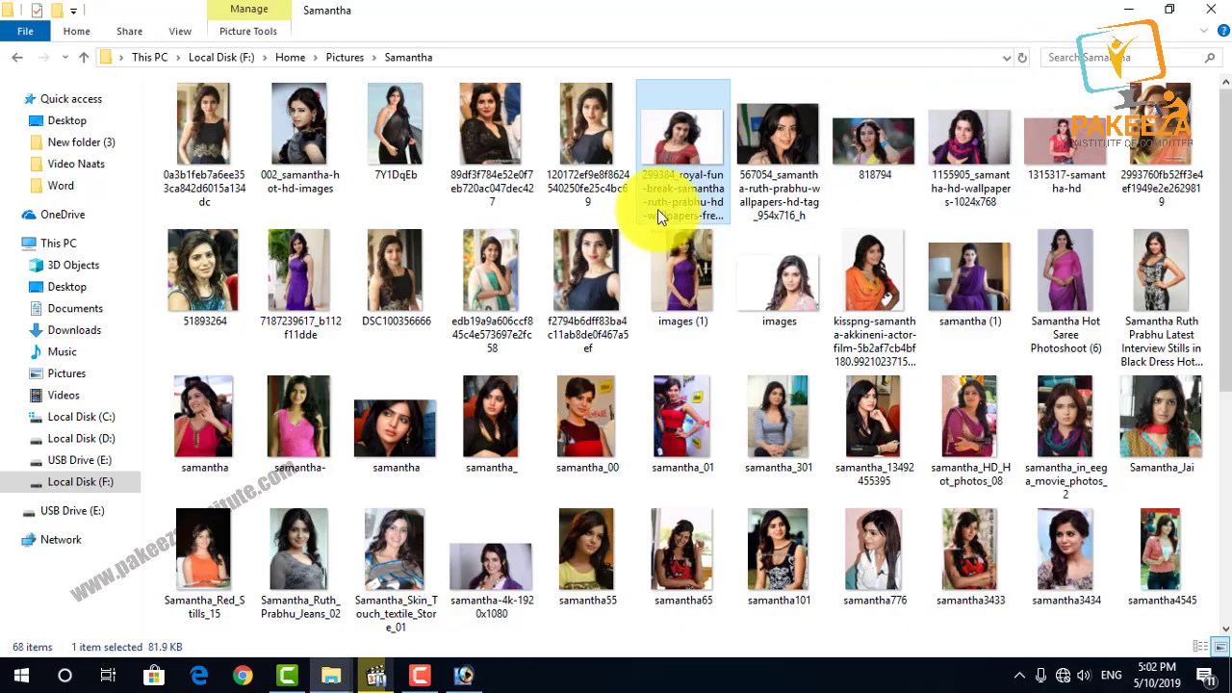
drag(597, 443, 561, 338)
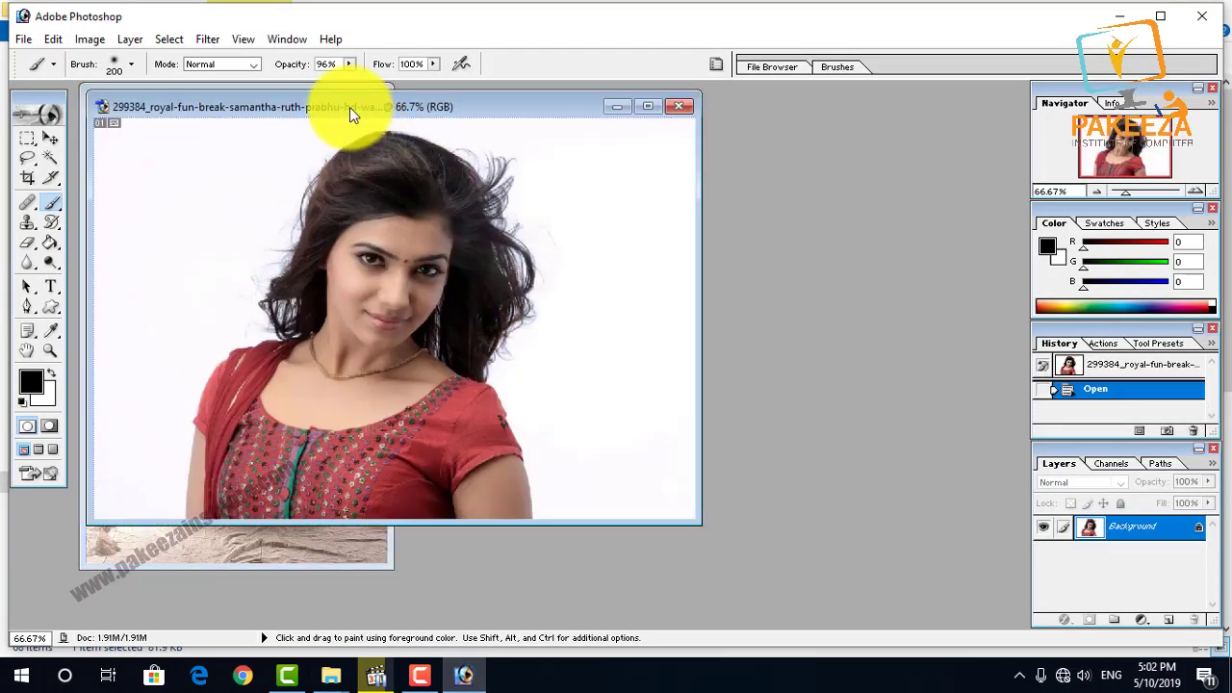
drag(349, 106, 622, 140)
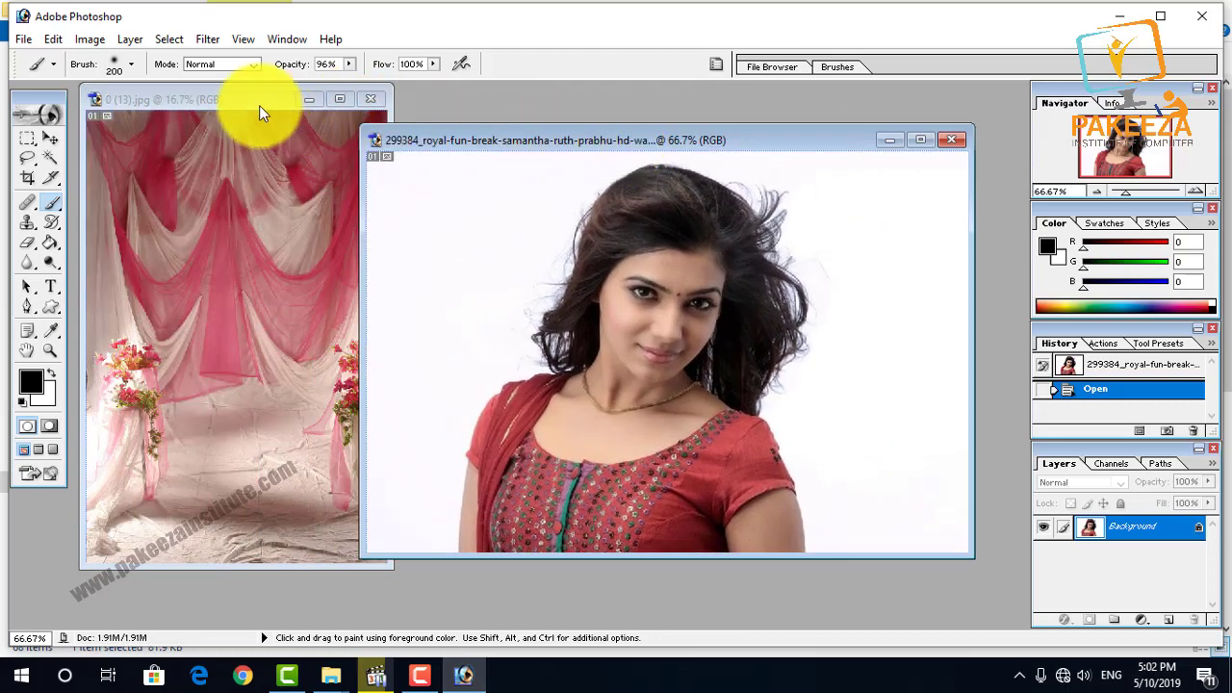
Crop 0 (13).jpg to the central upper area of pink and white draped curtains, leaving out the flowers and floor
click(134, 98)
click(26, 177)
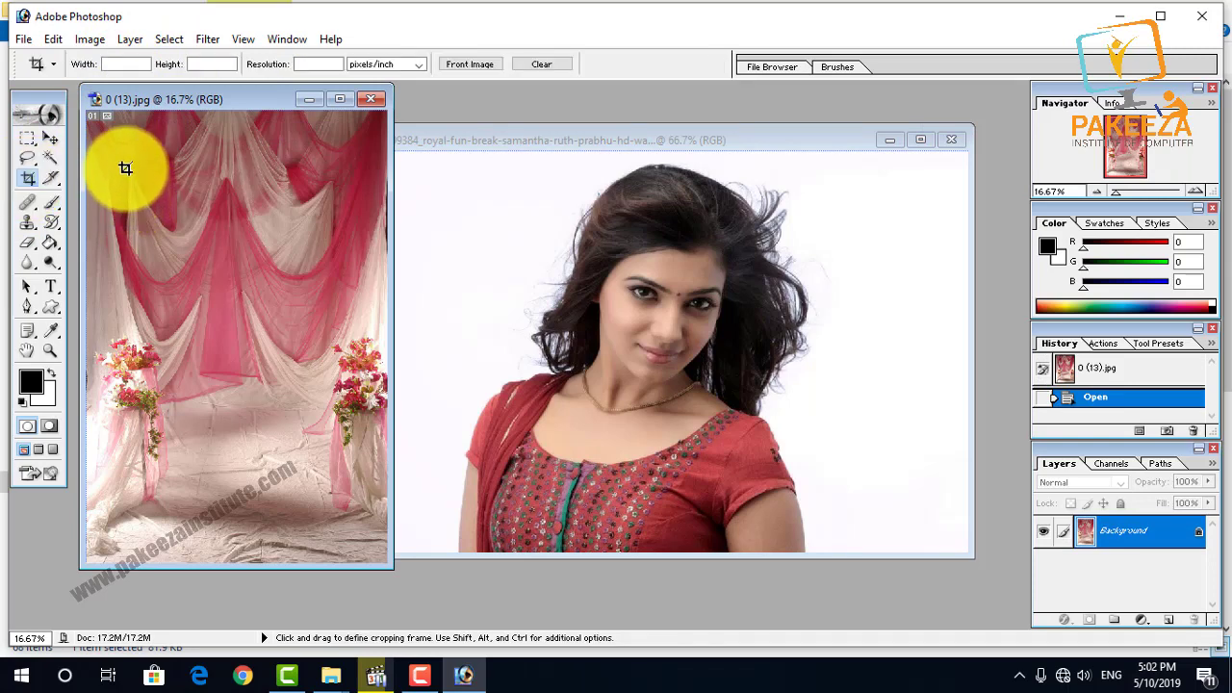
drag(118, 133, 308, 317)
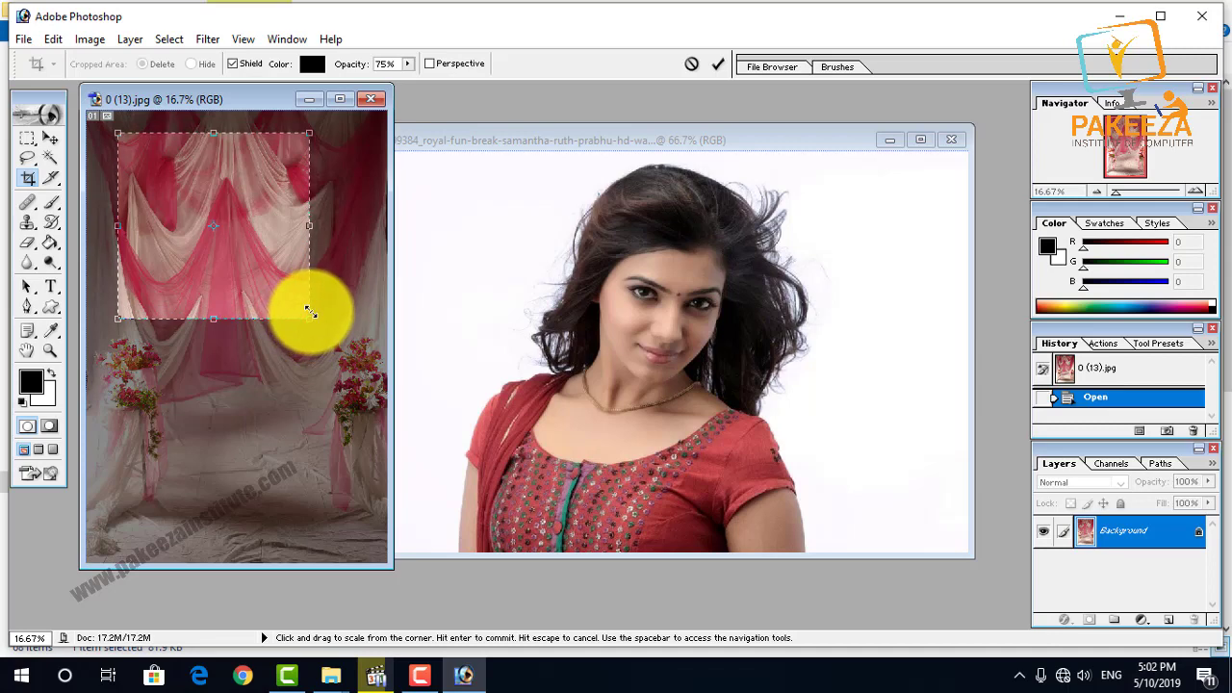
key(Return)
Start a Pen tool path on the portrait at its lower edge, tracing up the arm and sleeve on the image's left side to the shoulder
click(502, 144)
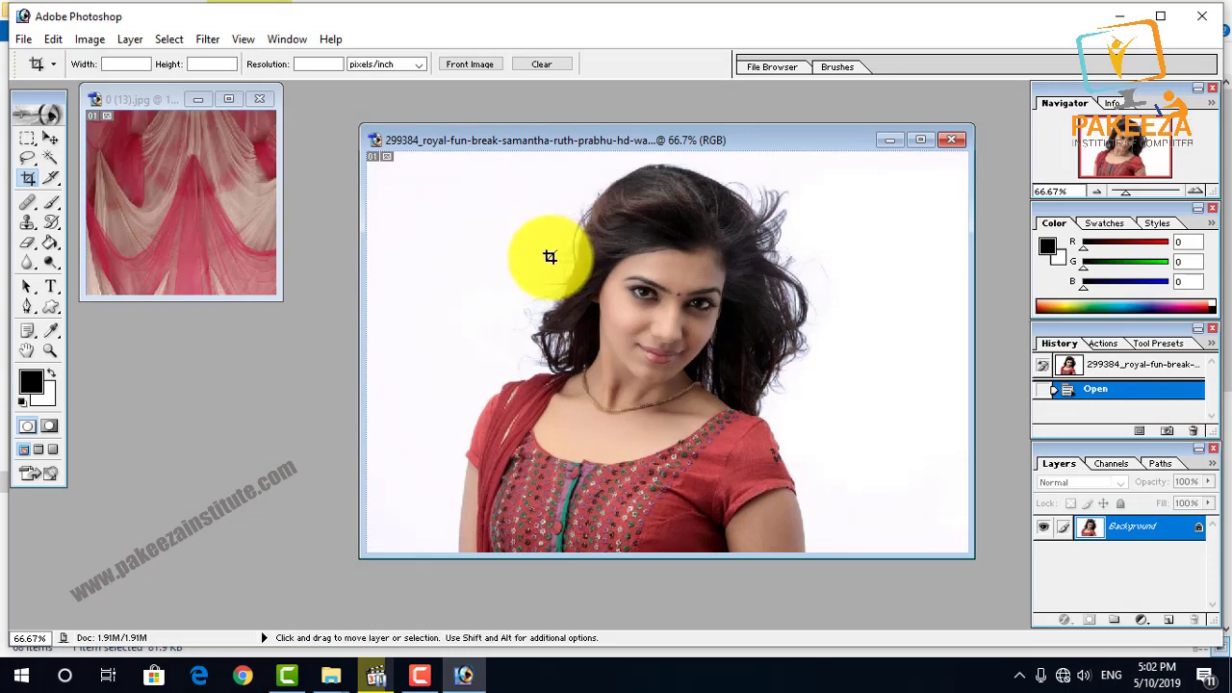
key(ctrl+minus)
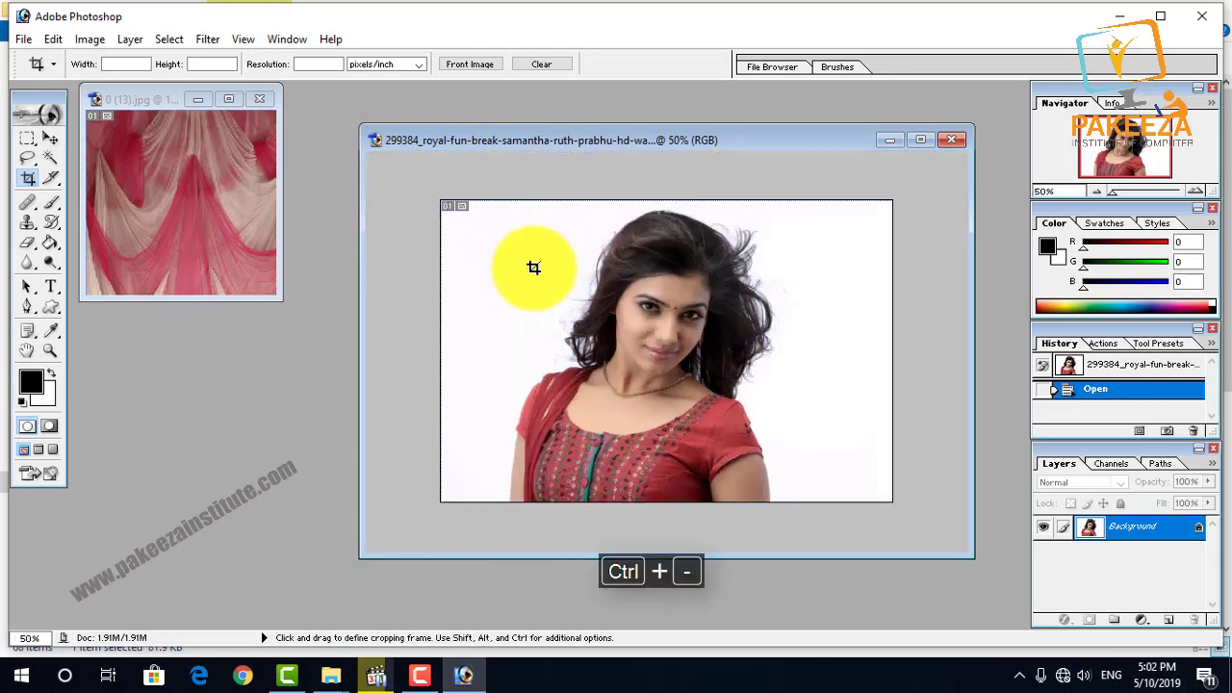
key(p)
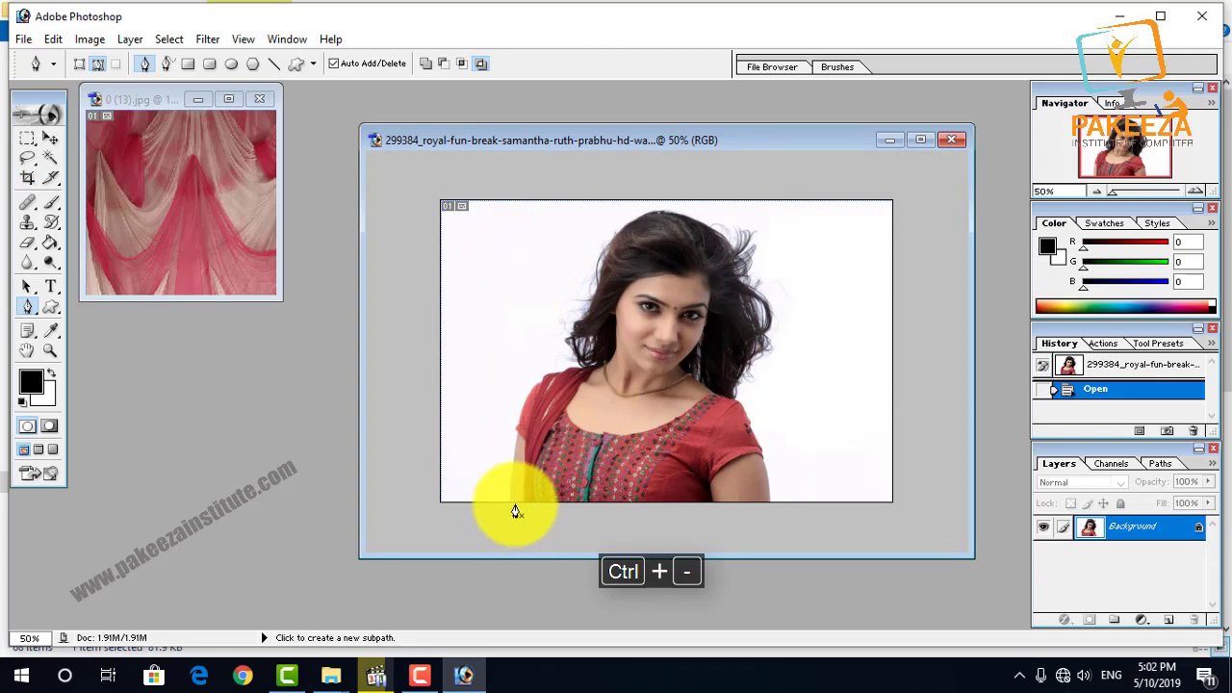
key(Tab)
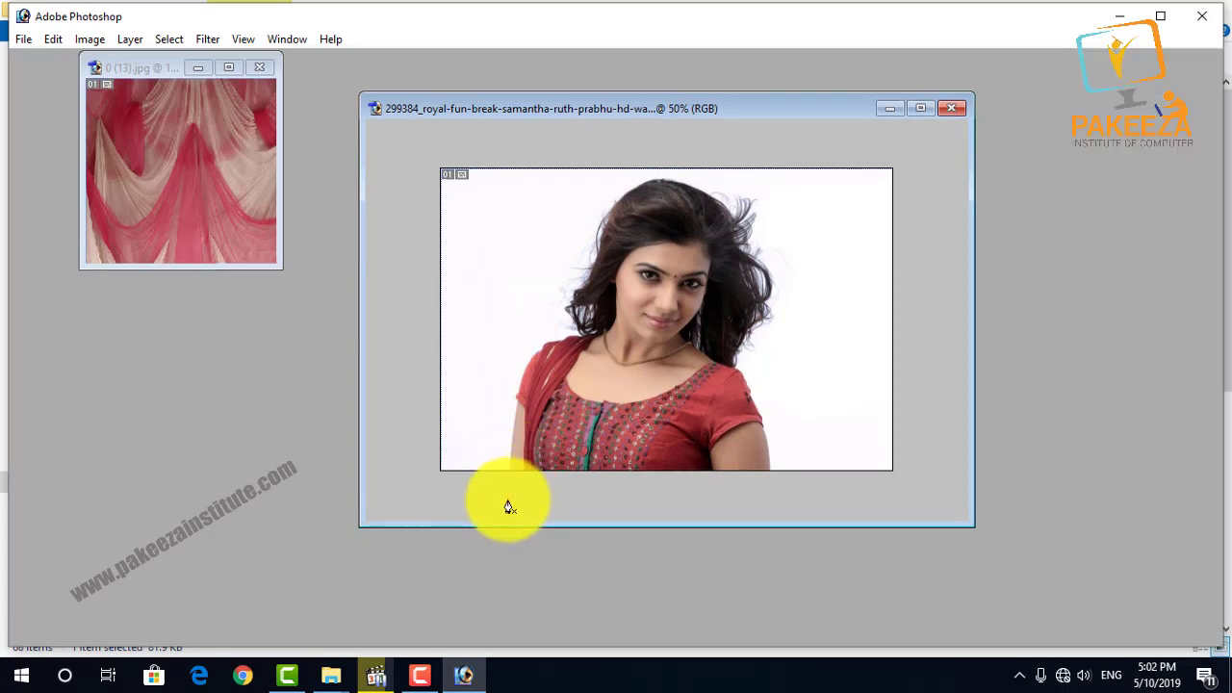
key(ctrl+plus)
key(ctrl+plus)
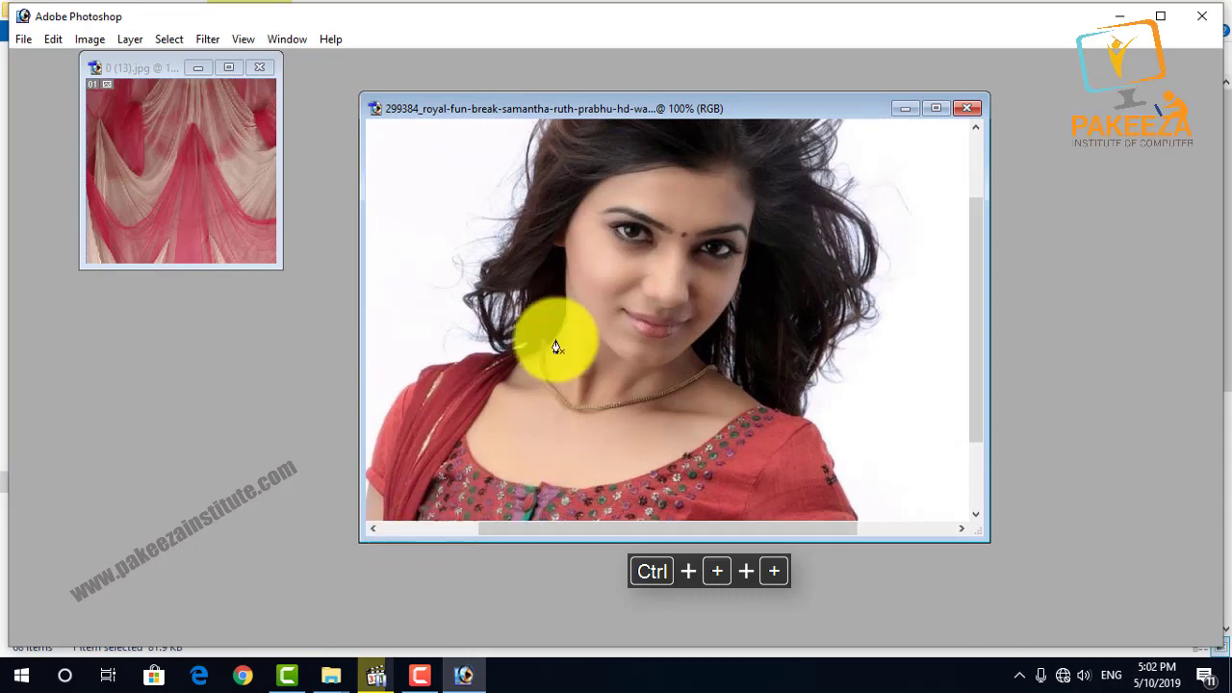
double_click(929, 110)
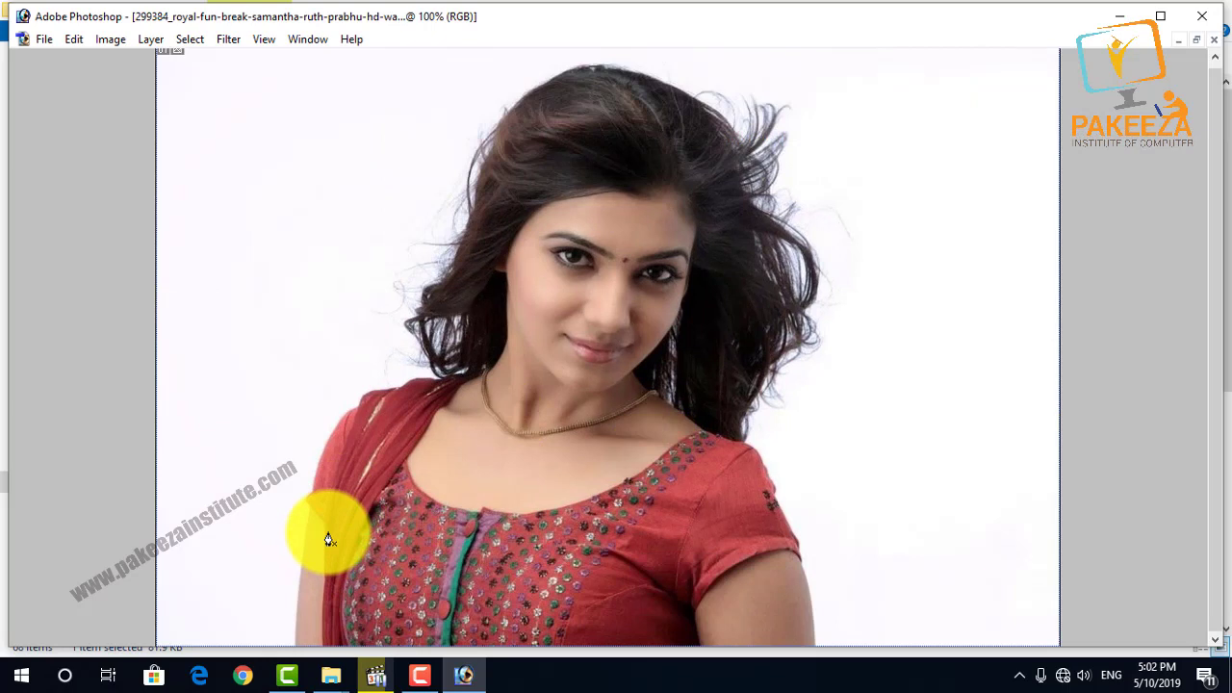
click(295, 645)
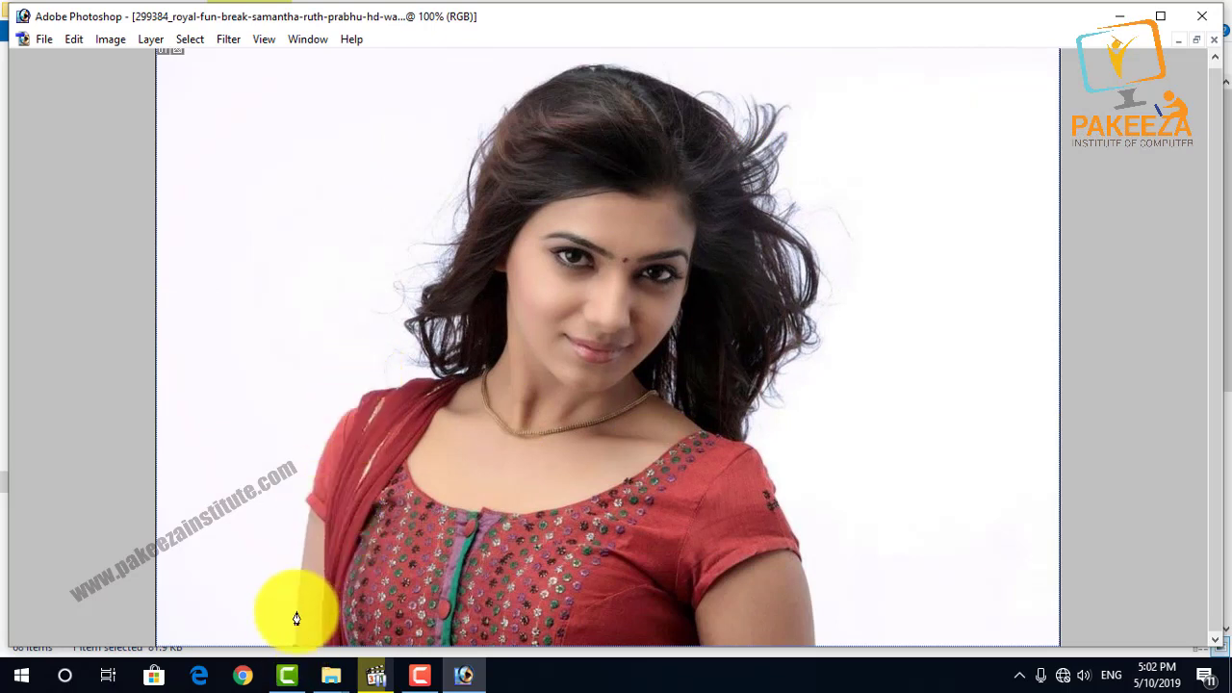
click(302, 561)
click(311, 498)
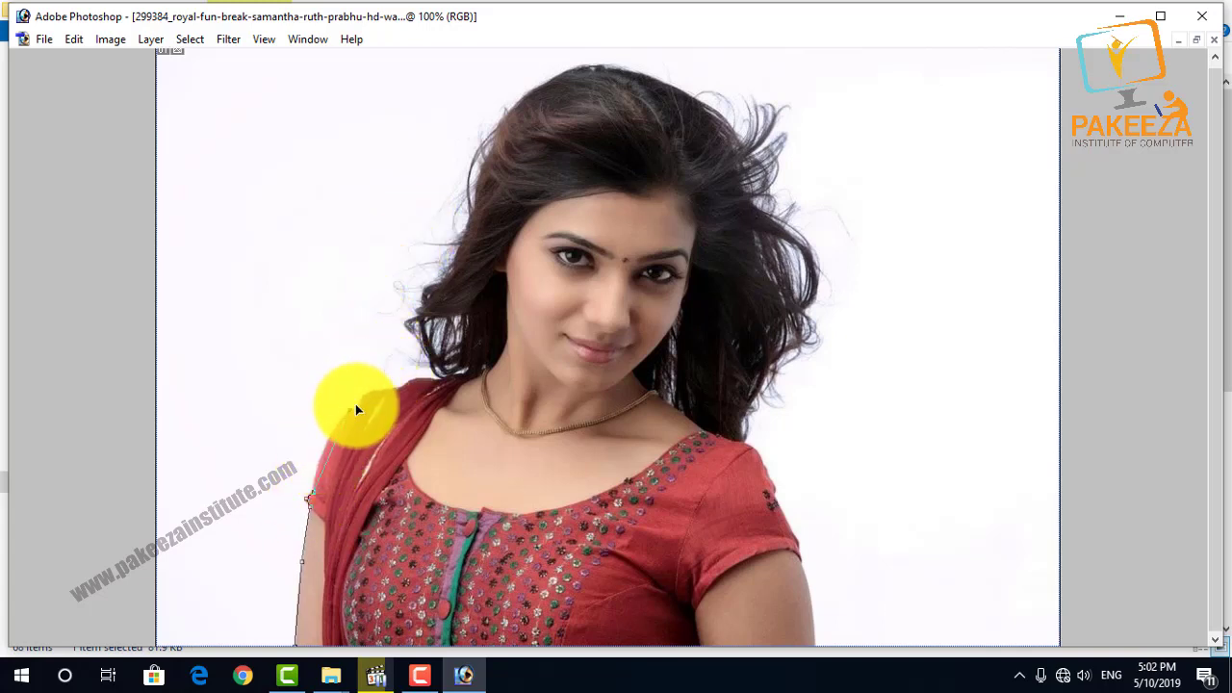
mouse_move(374, 399)
mouse_down()
mouse_move(347, 423)
mouse_move(363, 399)
mouse_up()
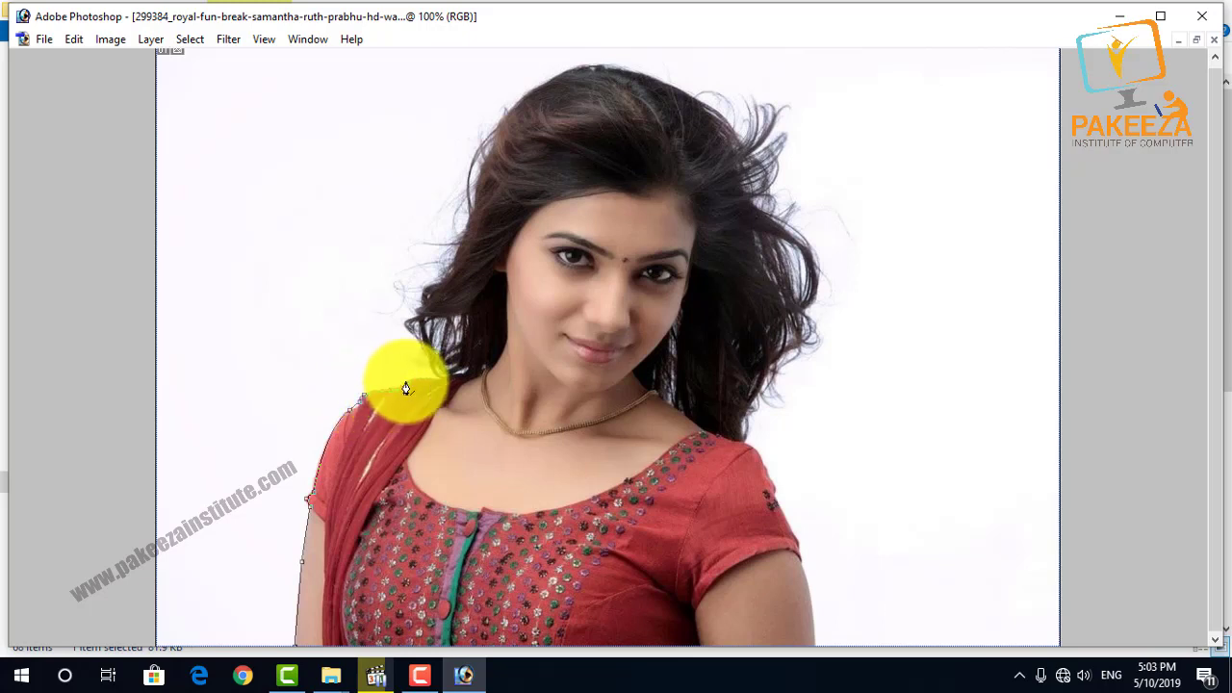
Extend the path from the shoulder up around the left side of the hair, keeping loose strands inside the outline
drag(377, 371, 367, 311)
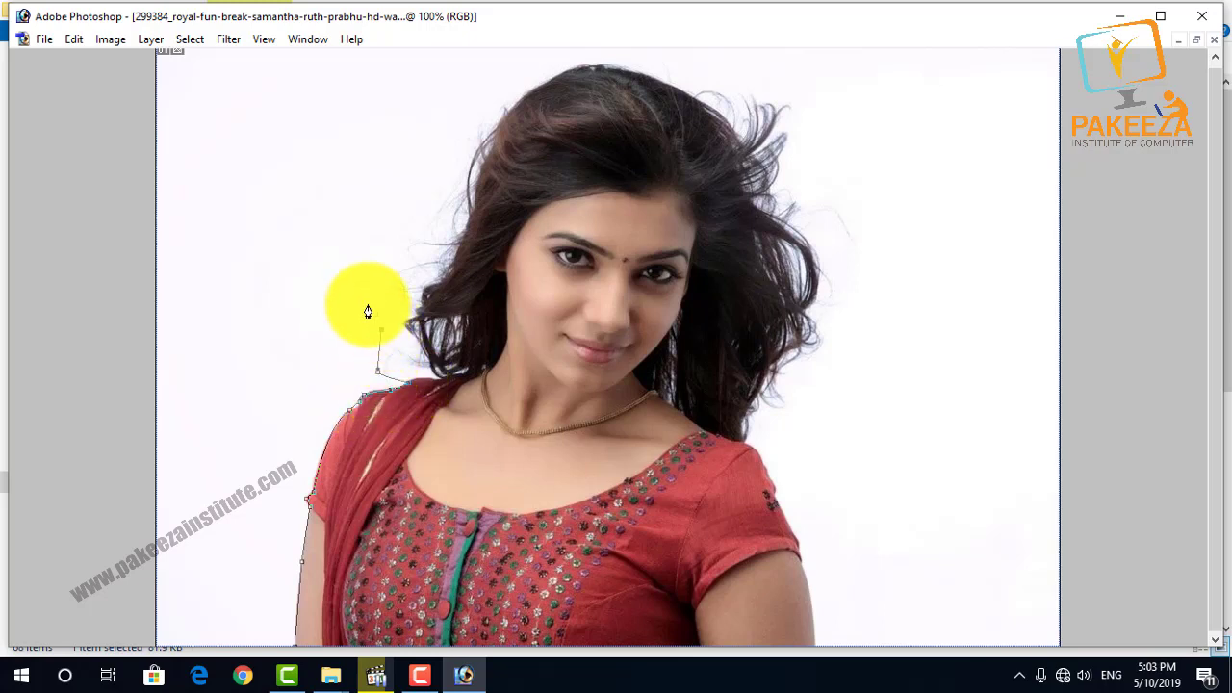
click(367, 304)
click(388, 268)
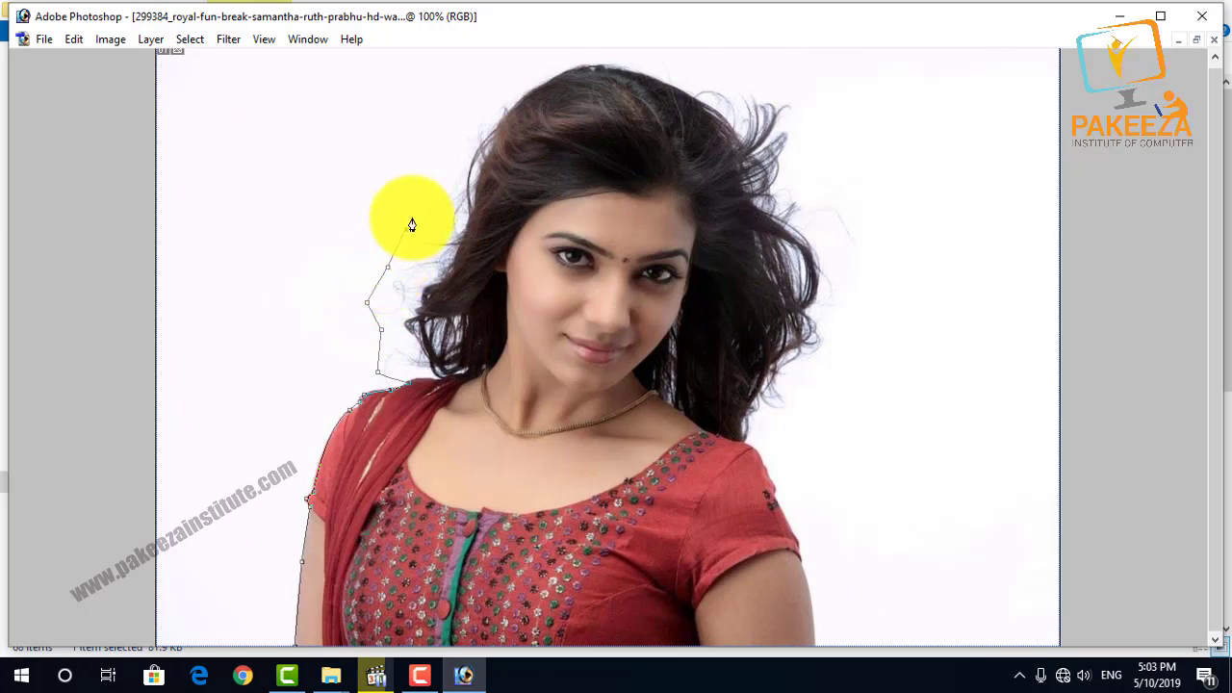
click(430, 191)
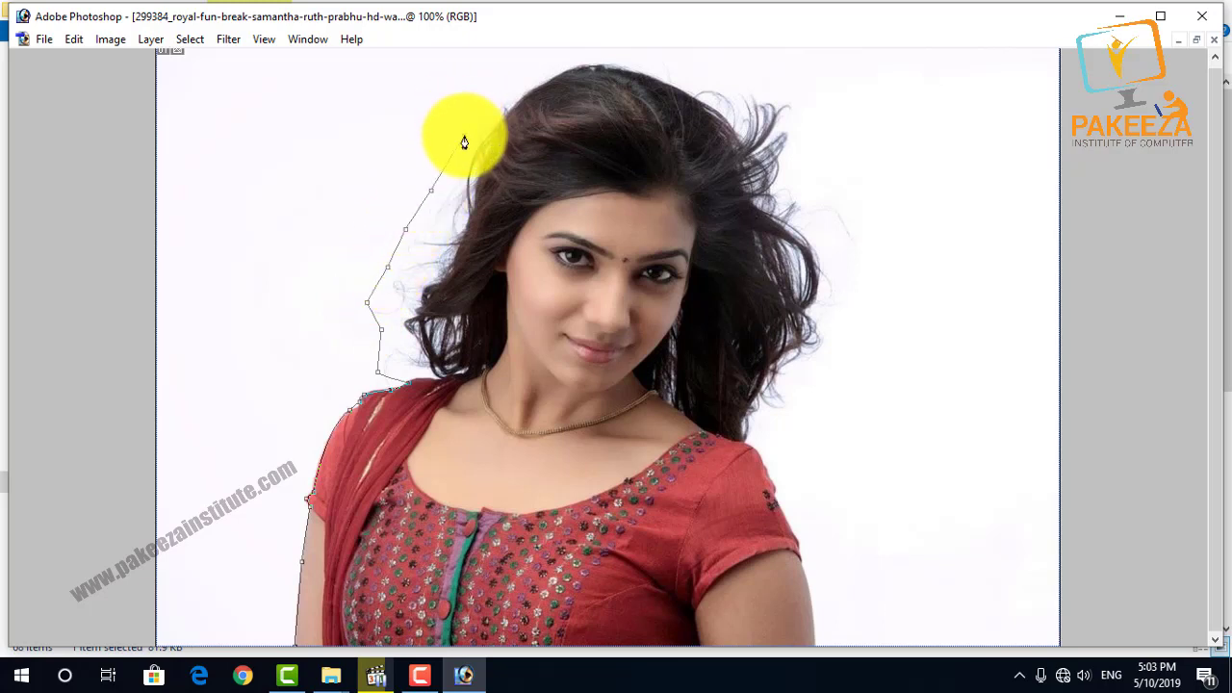
click(464, 135)
click(501, 99)
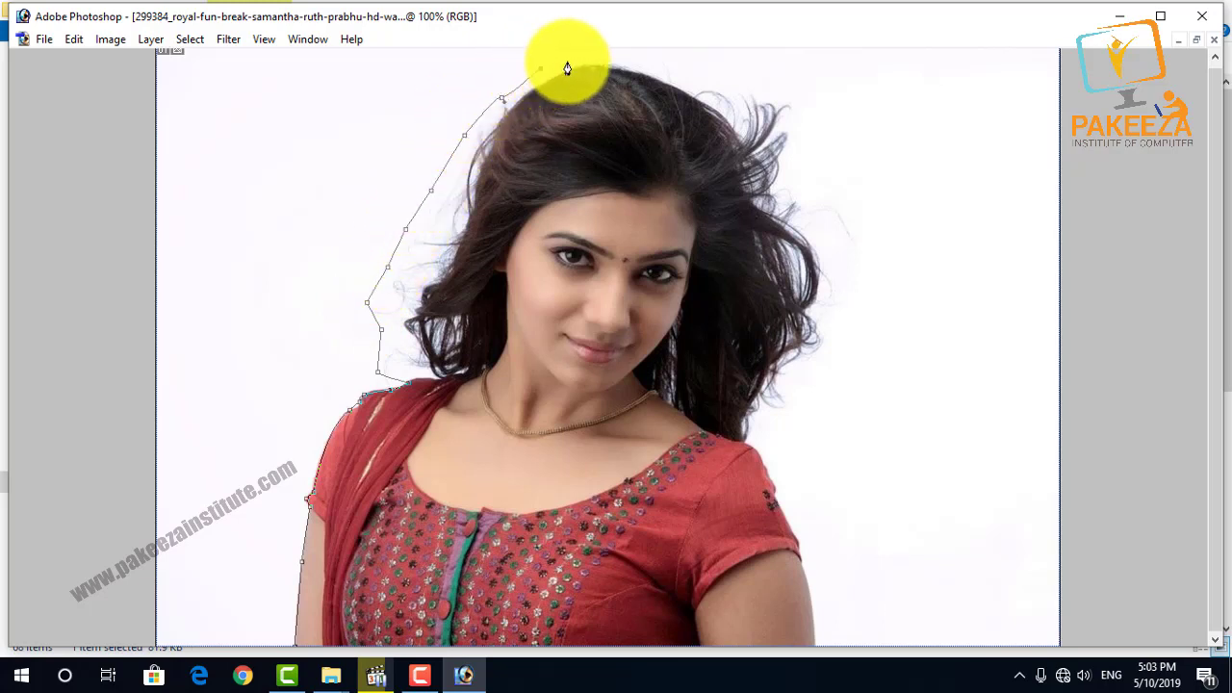
Carry the path over the top of the head and out around the flyaway hair on the upper right
click(568, 61)
click(601, 53)
click(646, 56)
click(662, 68)
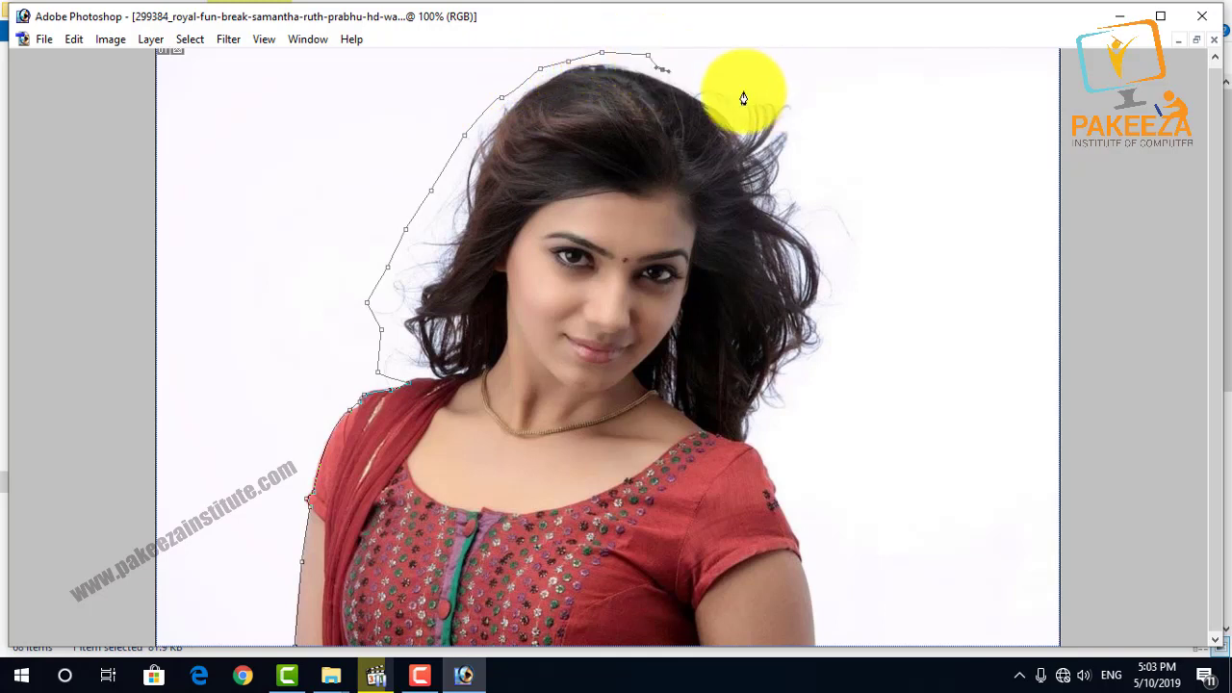
click(706, 74)
click(772, 69)
click(826, 99)
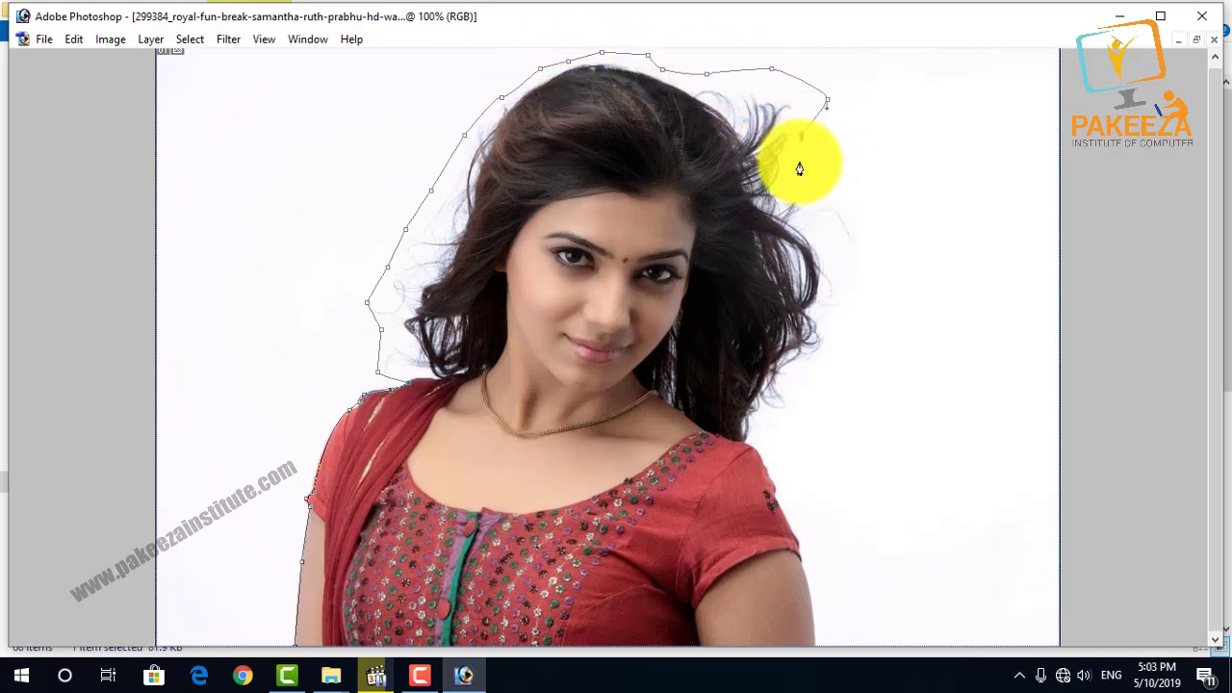
Extend the path down the right side of the hair toward the shoulder, keeping the flyaway strands inside the outline
click(801, 136)
click(801, 162)
click(816, 190)
click(852, 198)
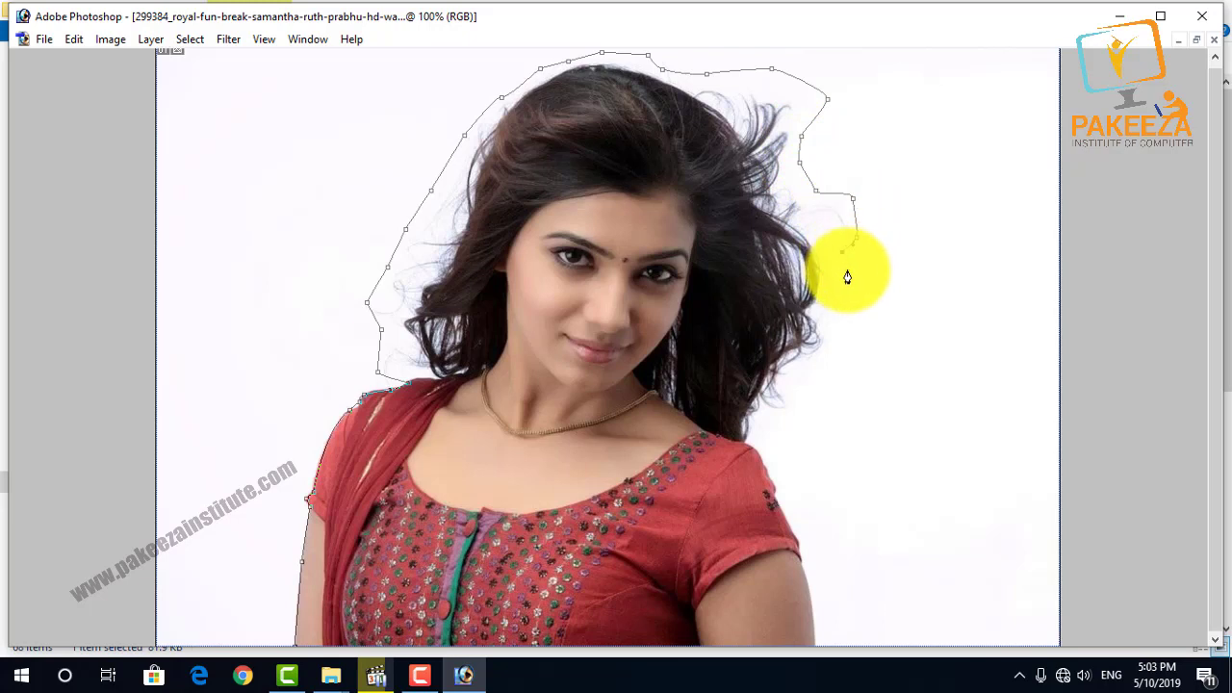
click(847, 269)
click(845, 301)
click(830, 357)
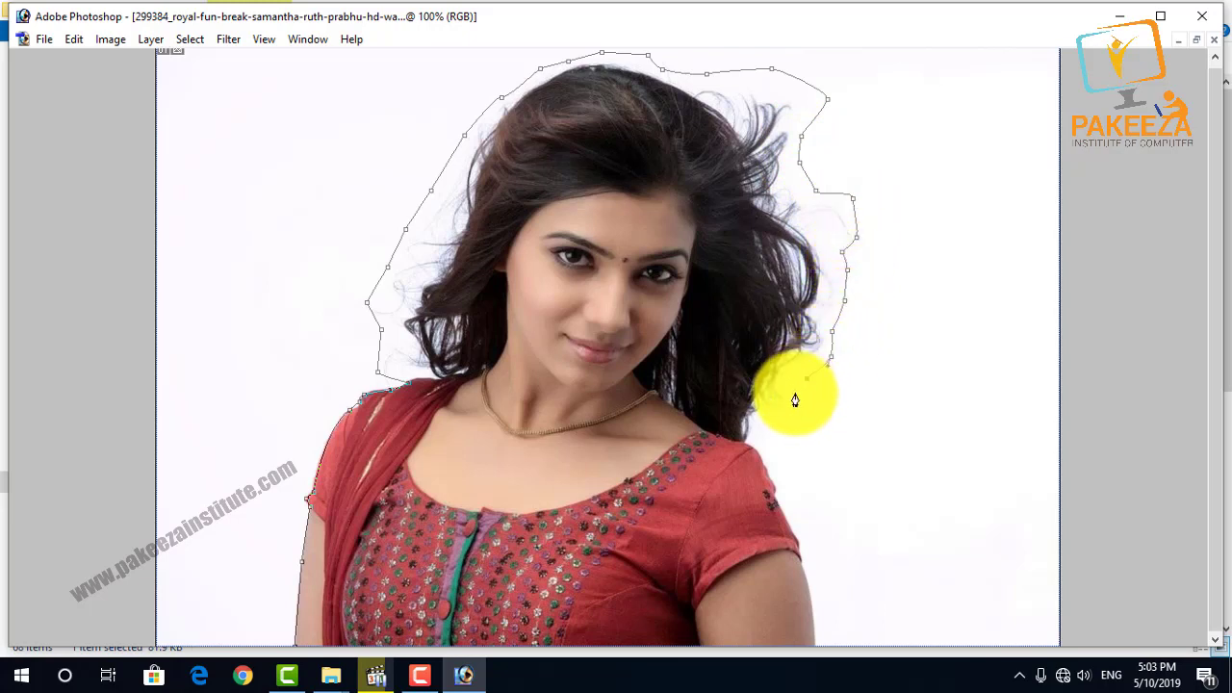
click(800, 408)
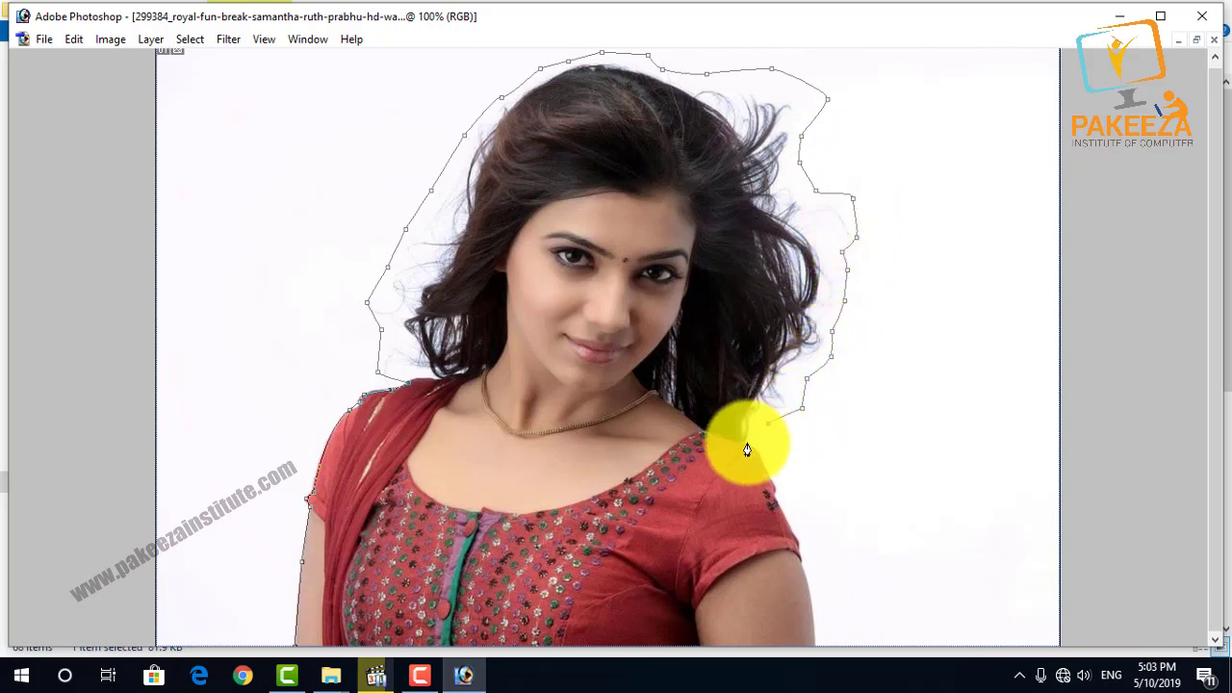
Trace the path from the right shoulder down the sleeve and bare arm toward the image's lower edge
click(778, 508)
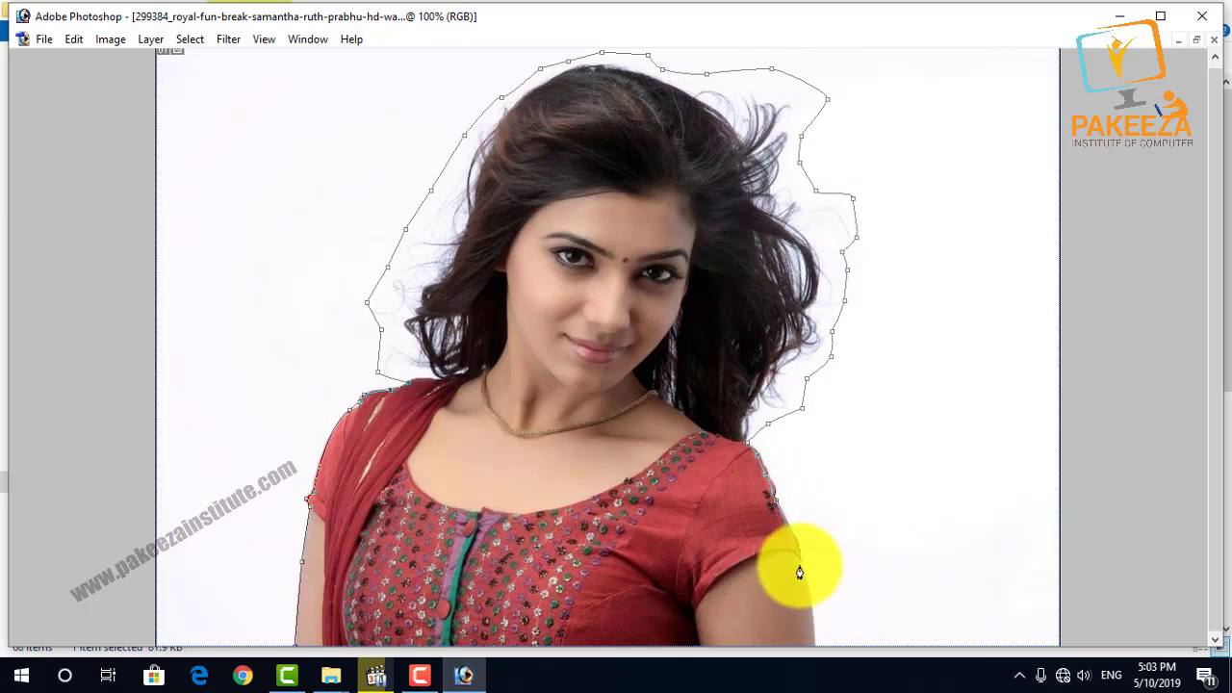
click(799, 556)
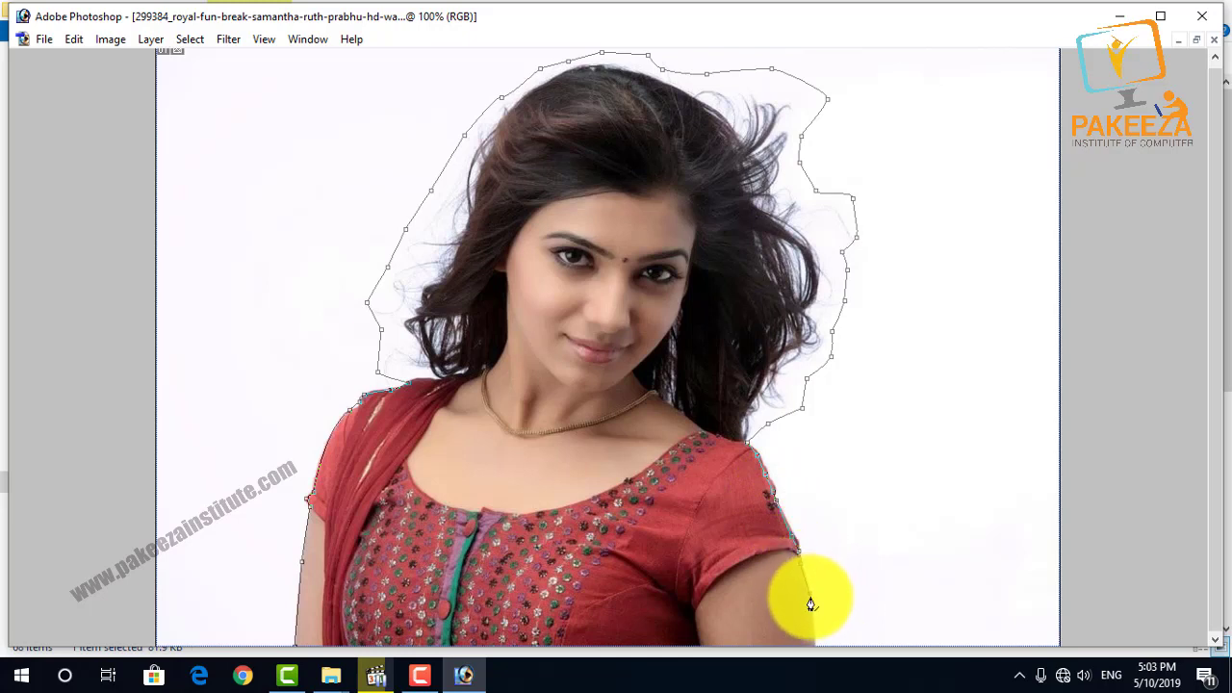
click(809, 595)
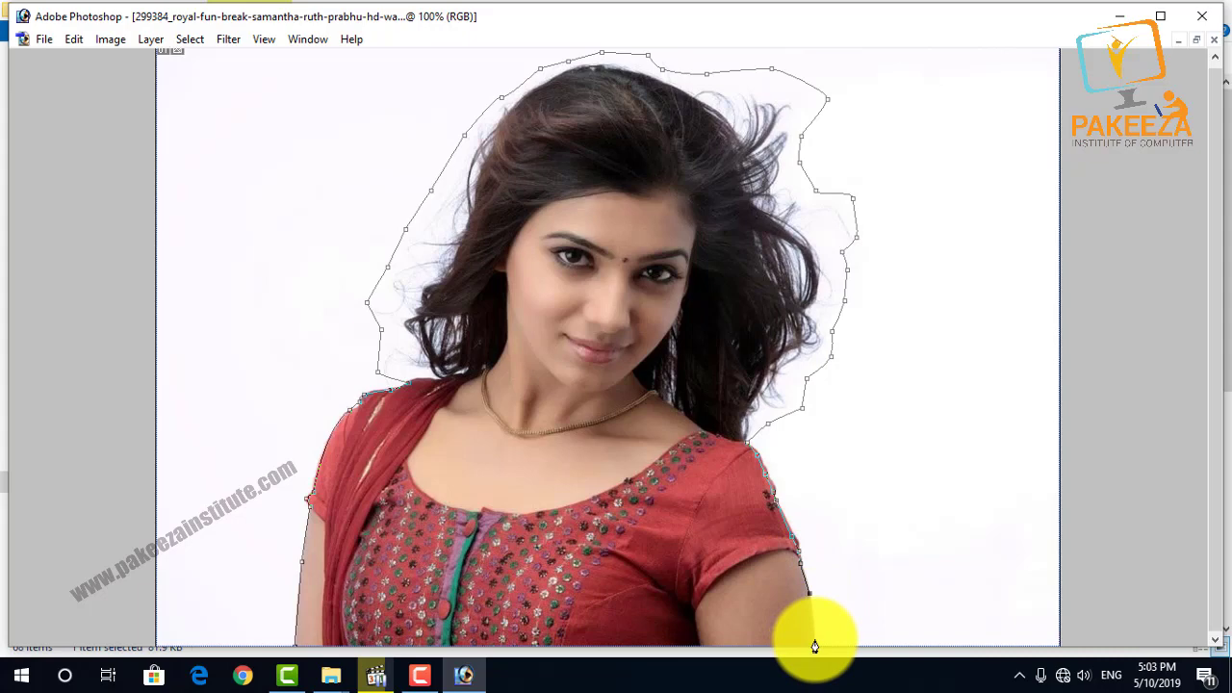
Close the path just below the portrait's lower edge at its starting point and convert it into a selection
key(Tab)
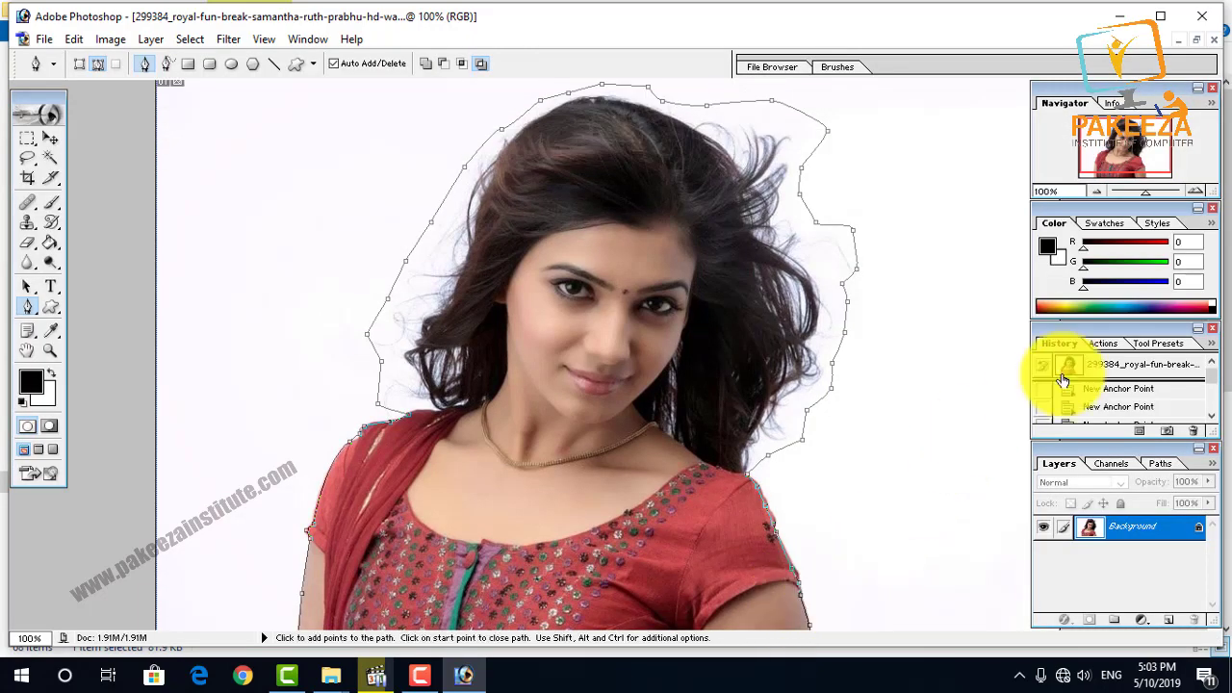
click(1190, 41)
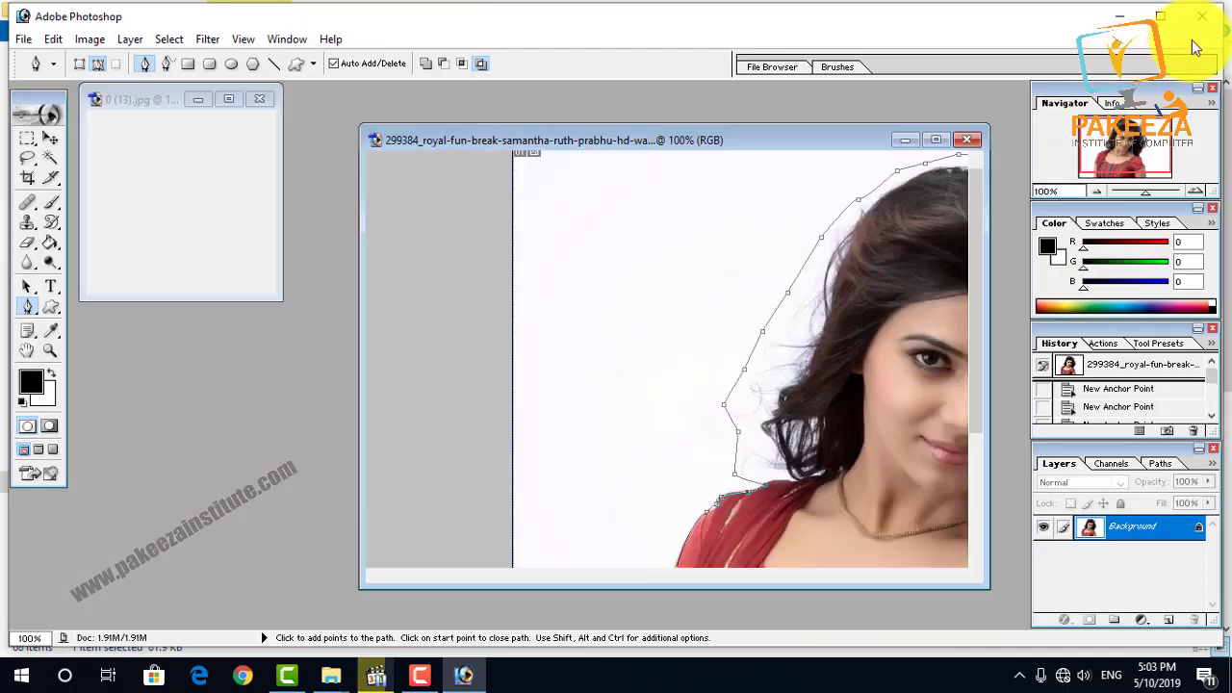
scroll(726, 413, down, 2)
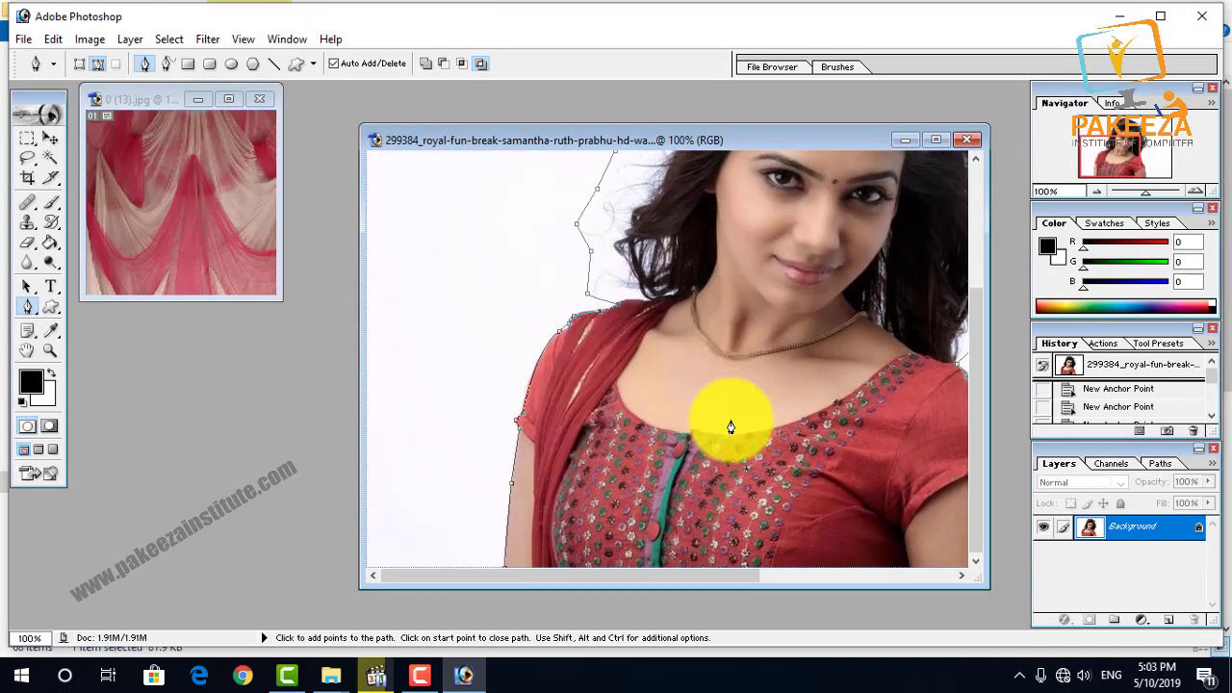
key(ctrl+minus)
key(ctrl+minus)
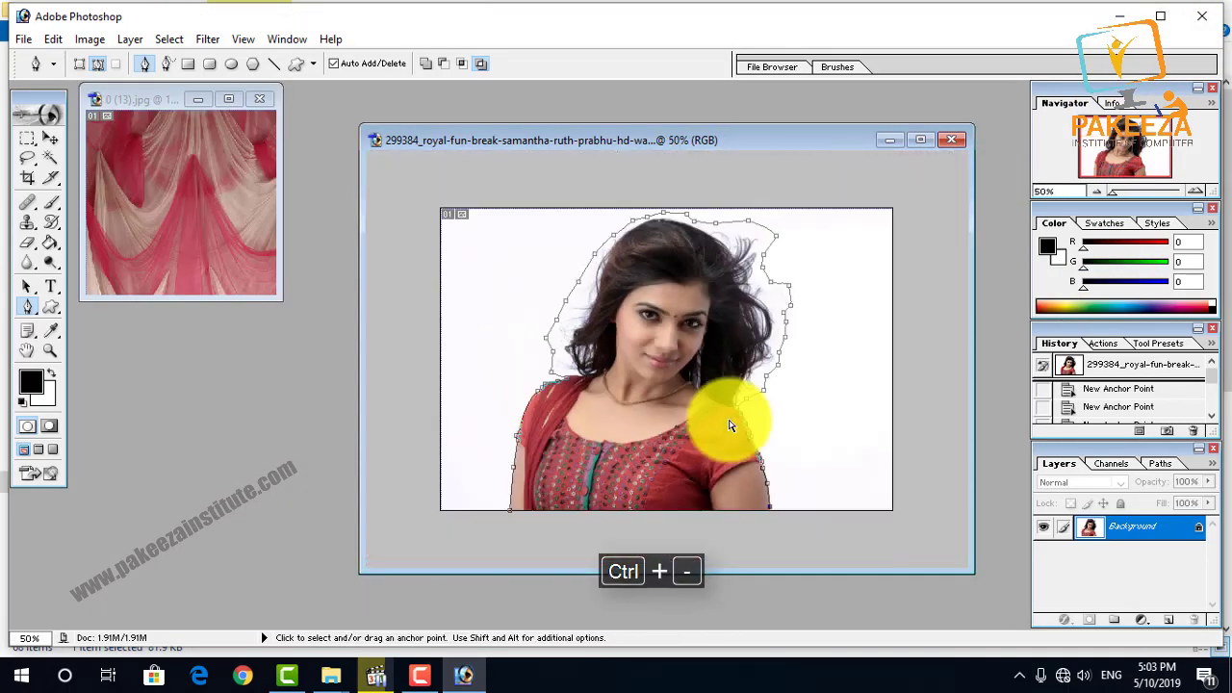
click(767, 522)
click(530, 534)
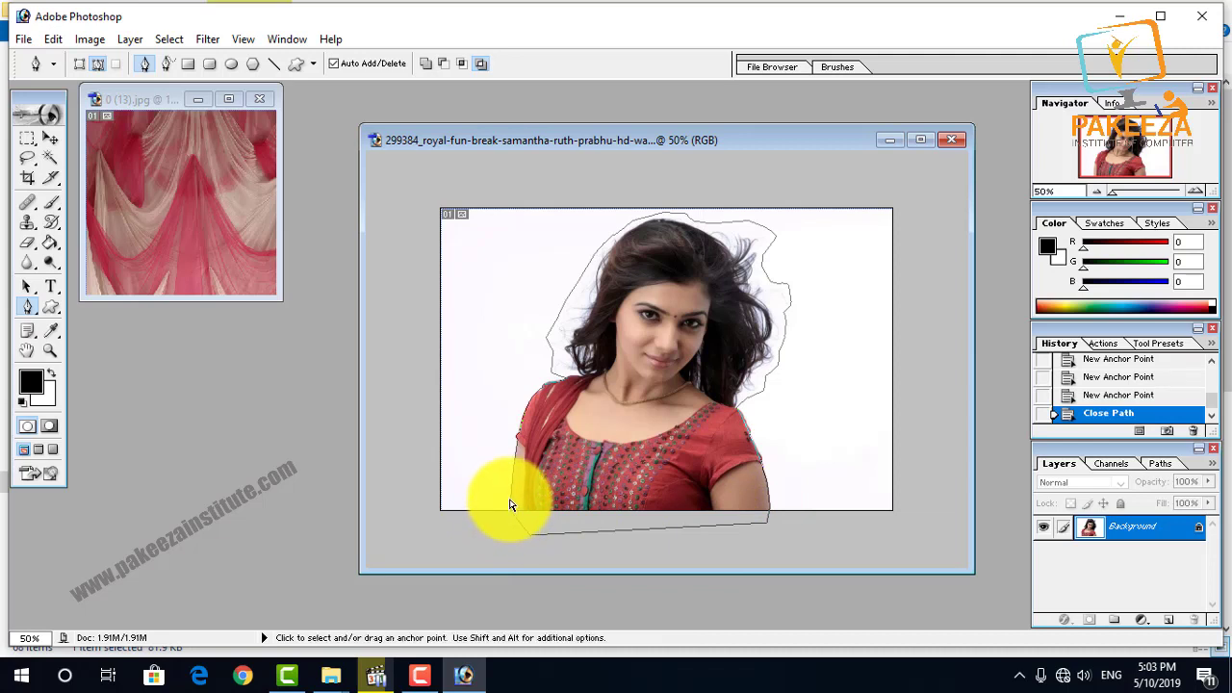
key(ctrl+Return)
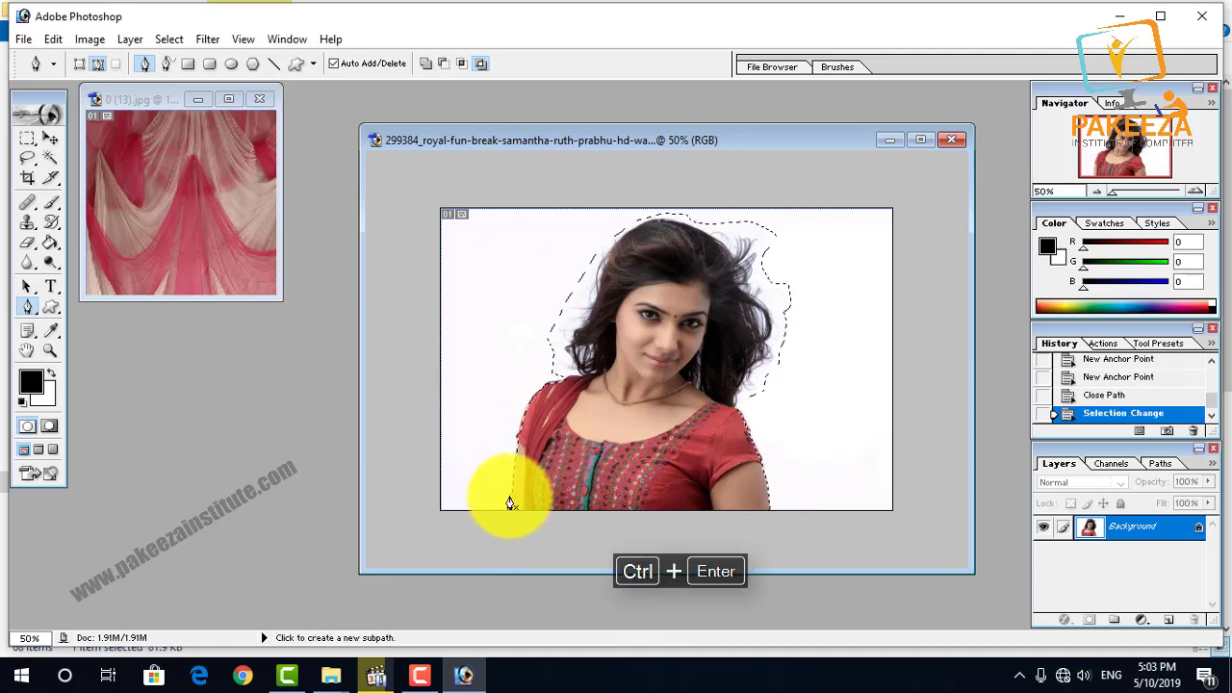
Move the selected woman into the 0 (13).jpg curtain image and position her near its upper middle
key(v)
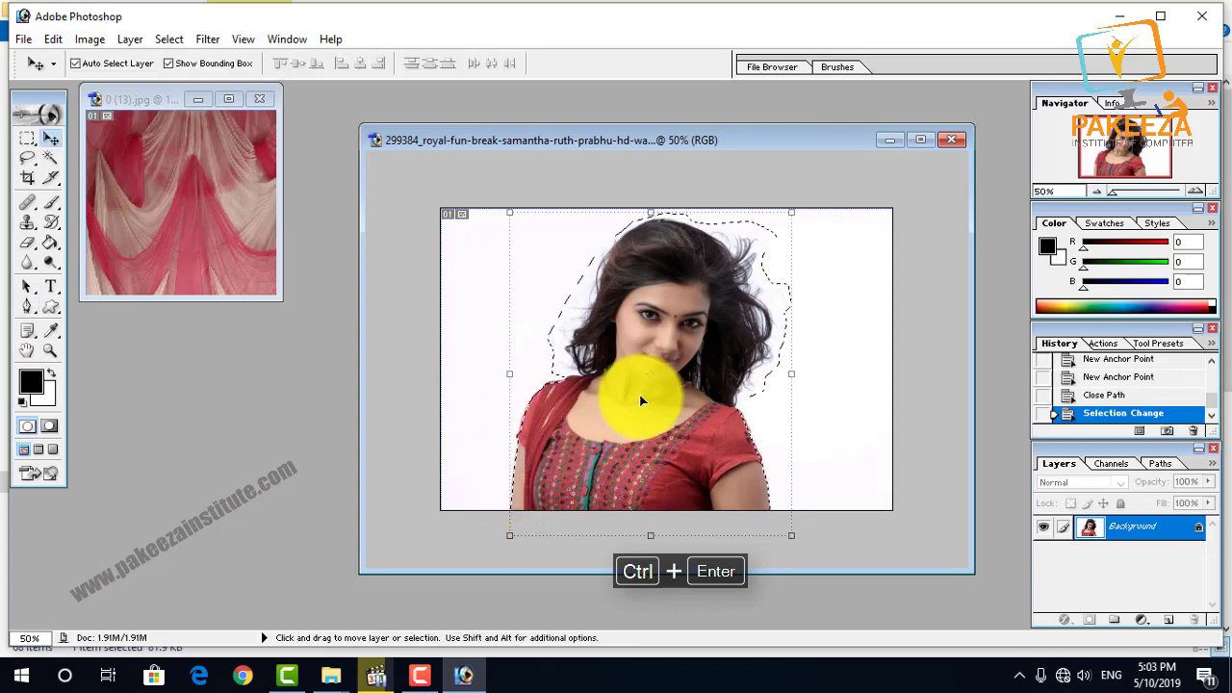
drag(639, 395, 184, 240)
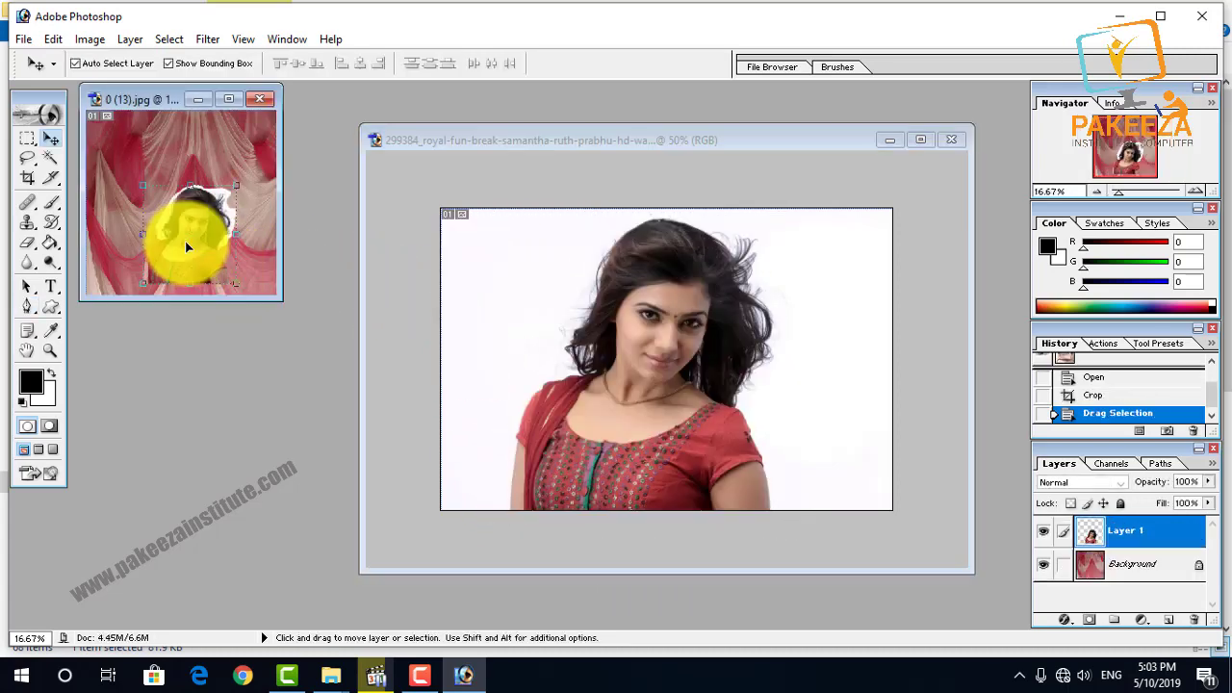
click(231, 99)
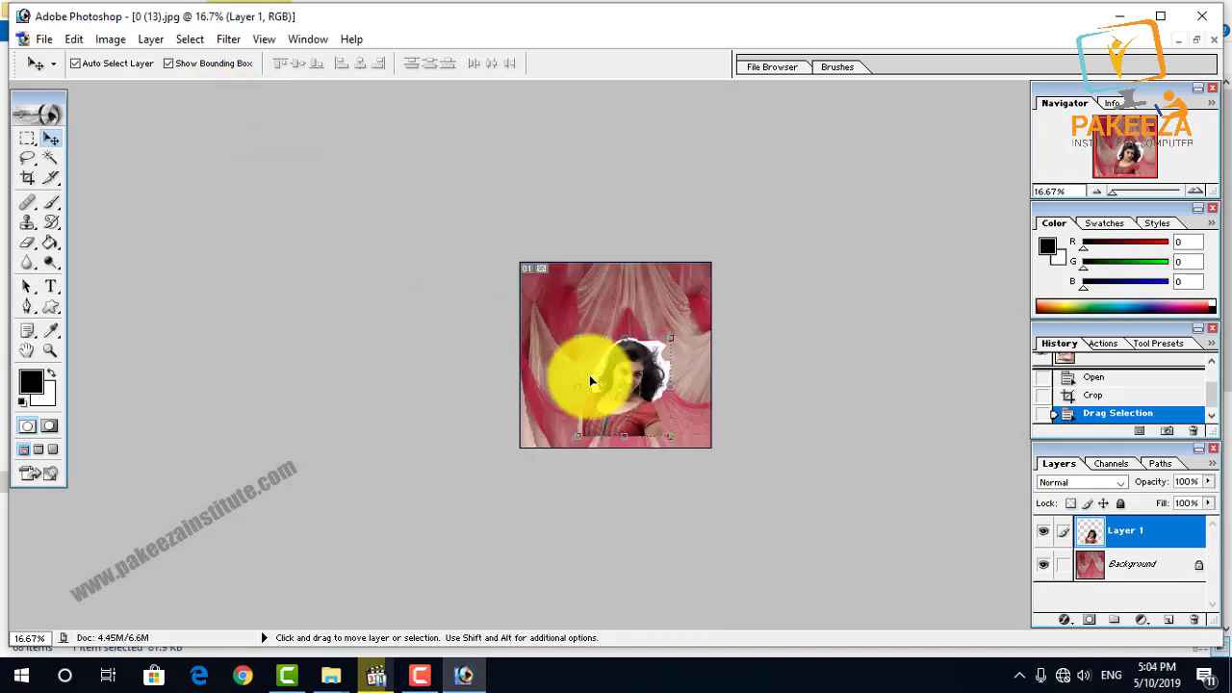
drag(591, 379, 588, 320)
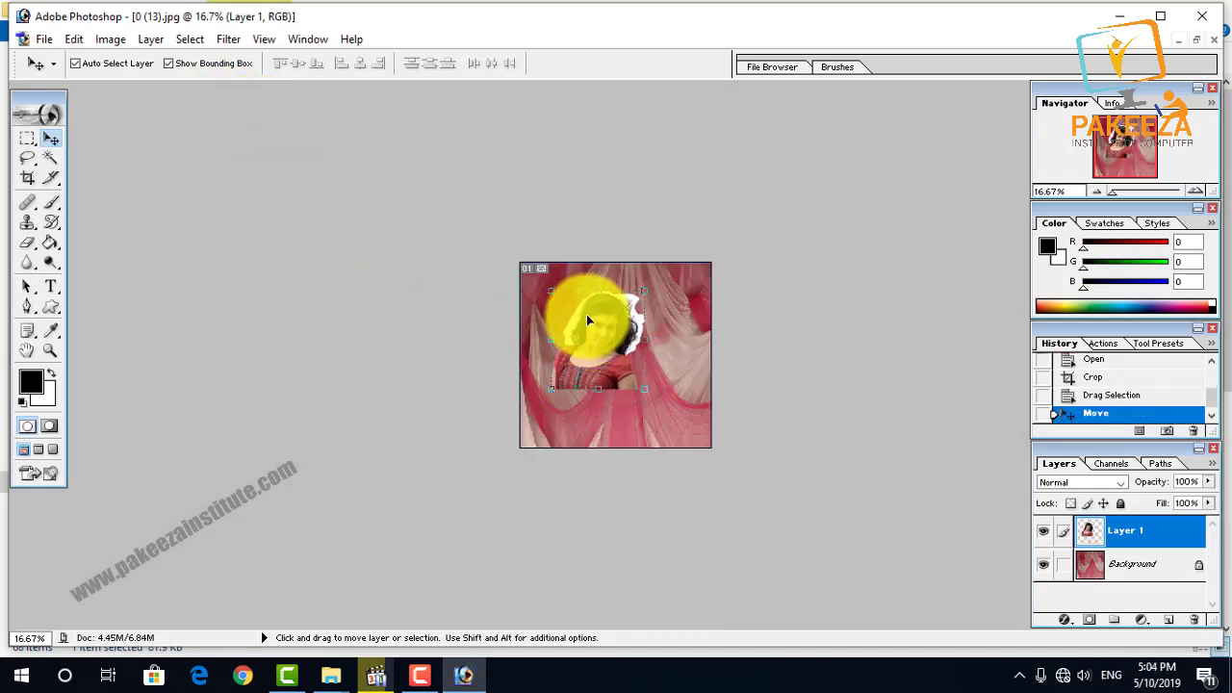
Scale the woman's layer proportionally to about 186.6% and shift it down so she meets the canvas's lower edge
key(ctrl+t)
mouse_move(644, 389)
mouse_down()
mouse_move(691, 438)
mouse_move(636, 401)
mouse_up()
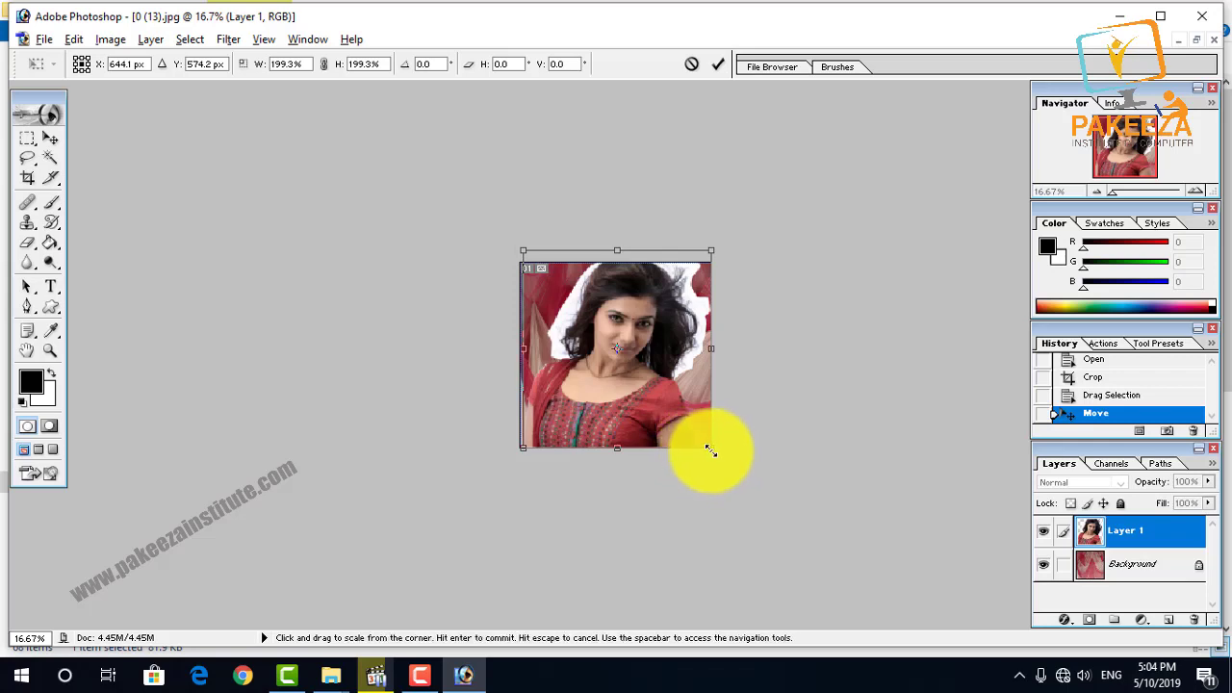
drag(709, 446, 704, 440)
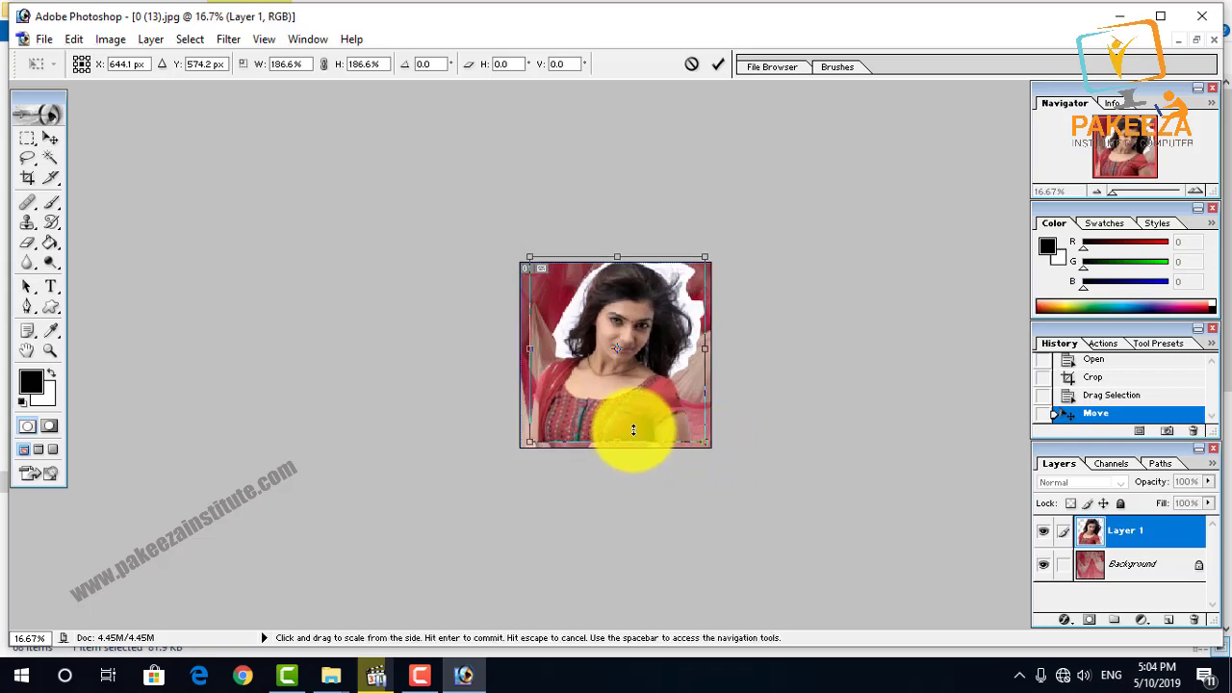
key(Down)
key(Down)
key(Down)
key(Down)
key(Down)
key(Down)
key(Down)
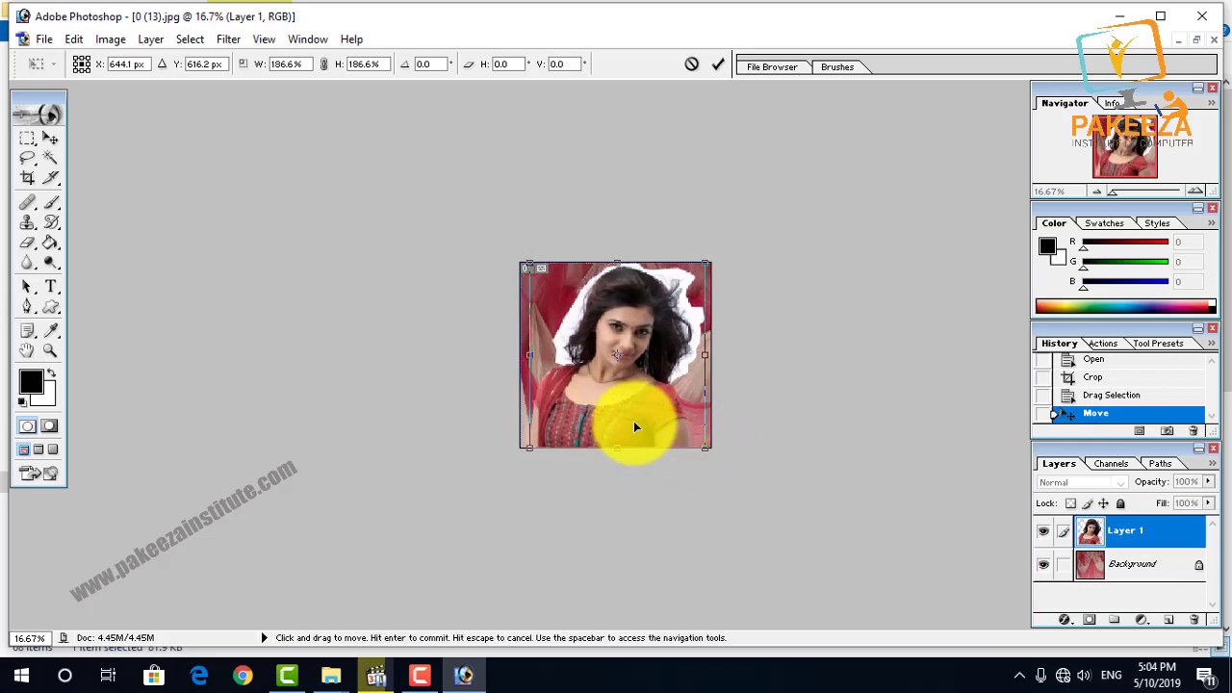
key(Return)
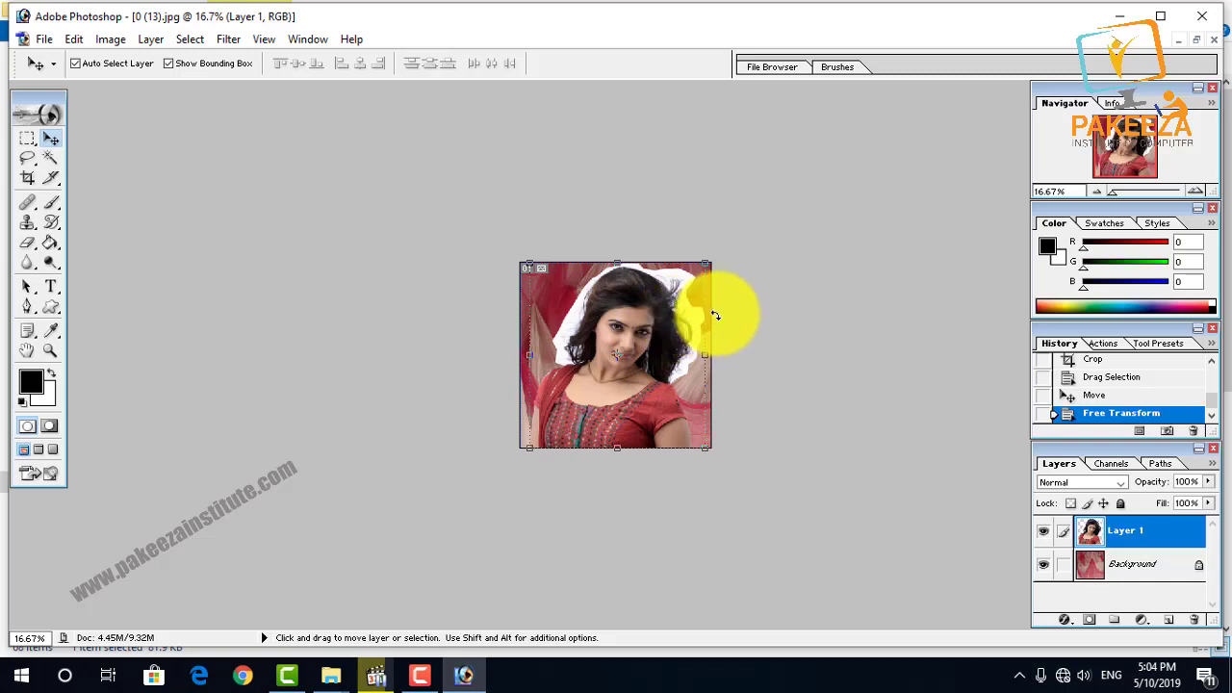
Duplicate the woman's cutout layer
key(m)
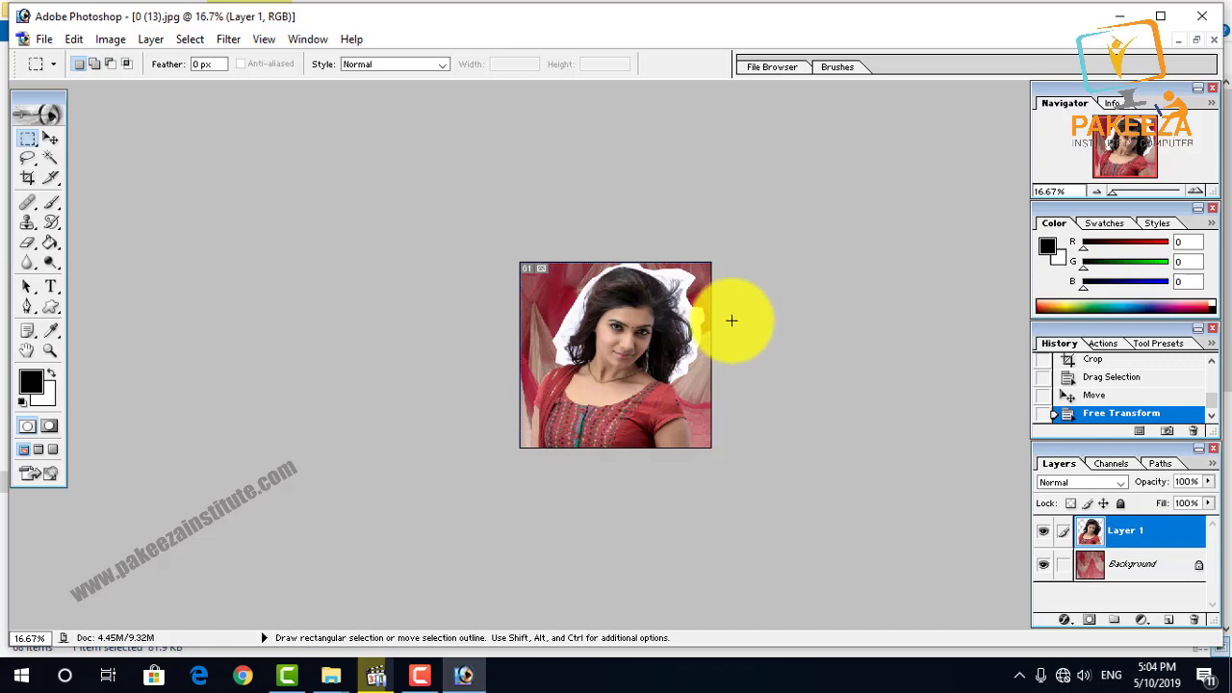
key(ctrl+plus)
key(ctrl+plus)
key(ctrl+plus)
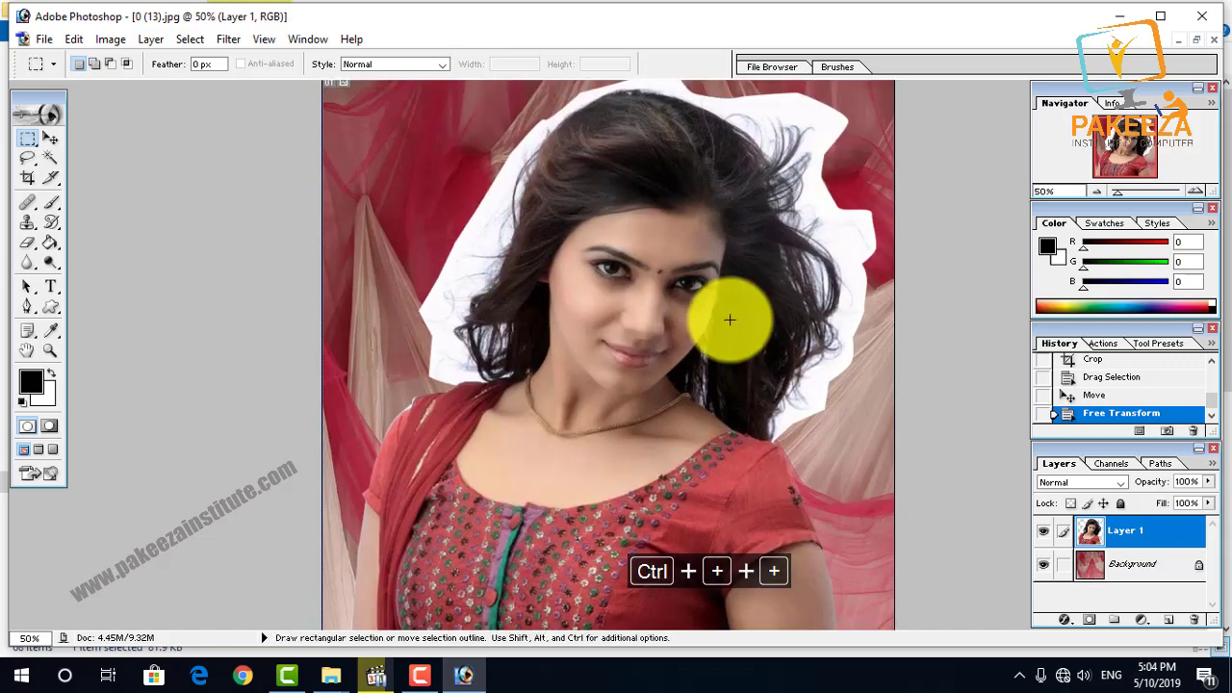
key(space)
drag(701, 294, 720, 420)
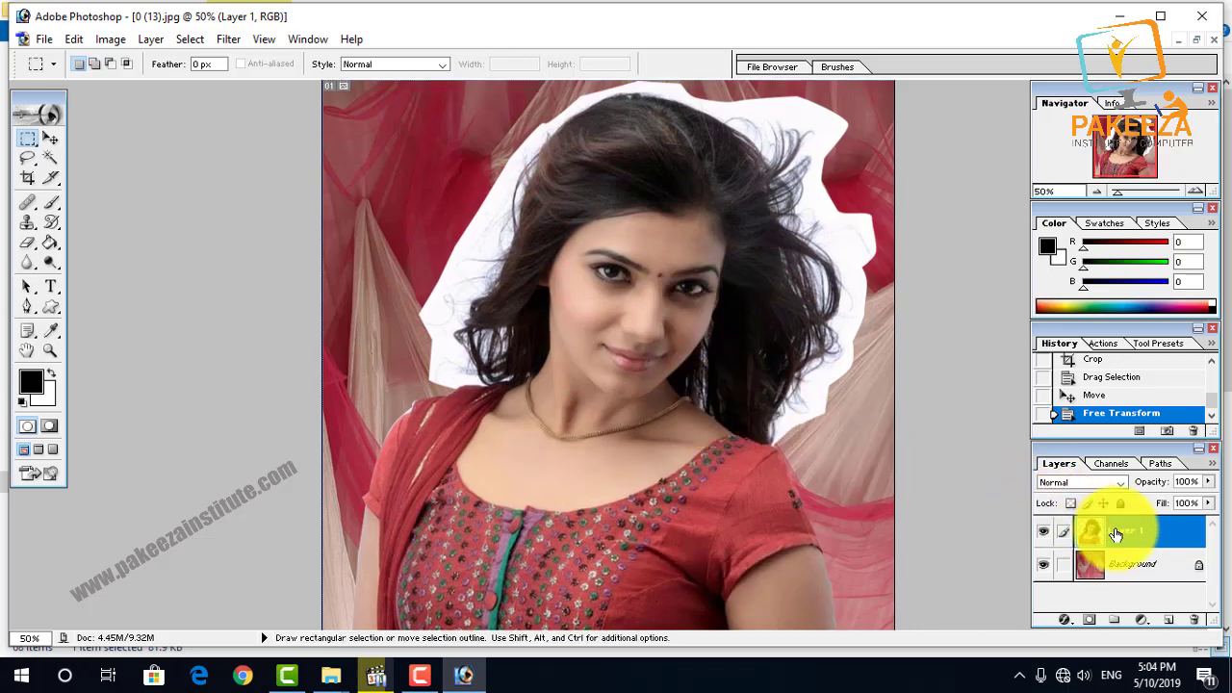
key(ctrl)
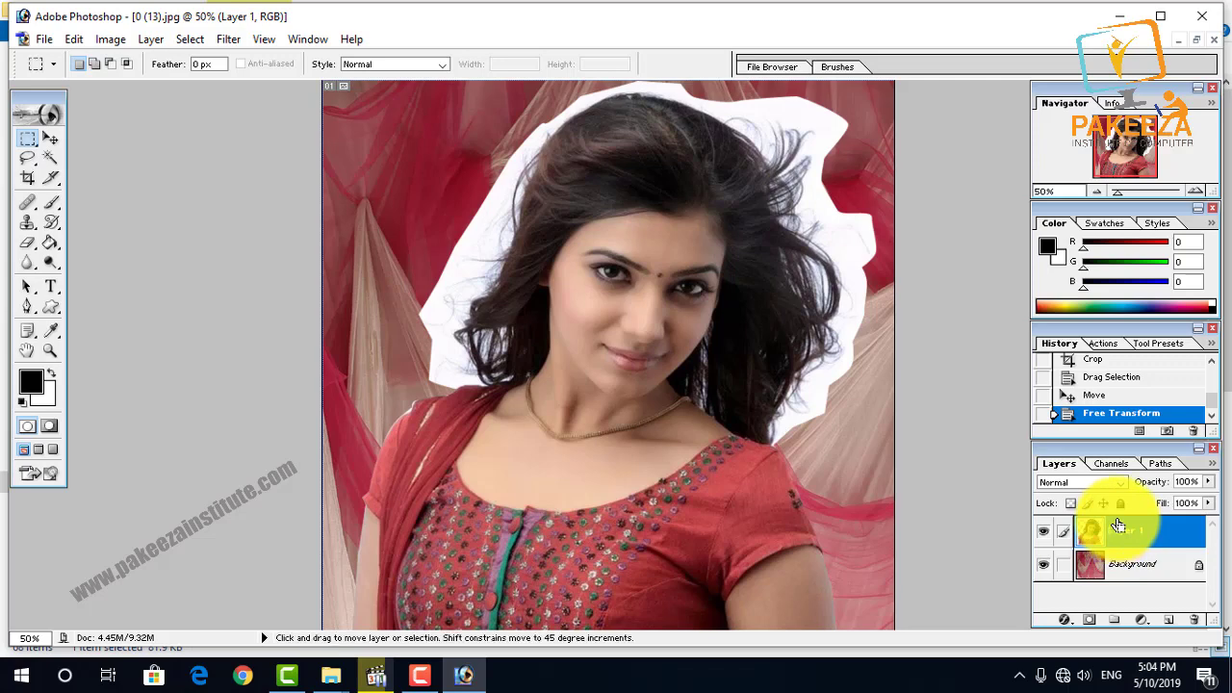
key(ctrl+j)
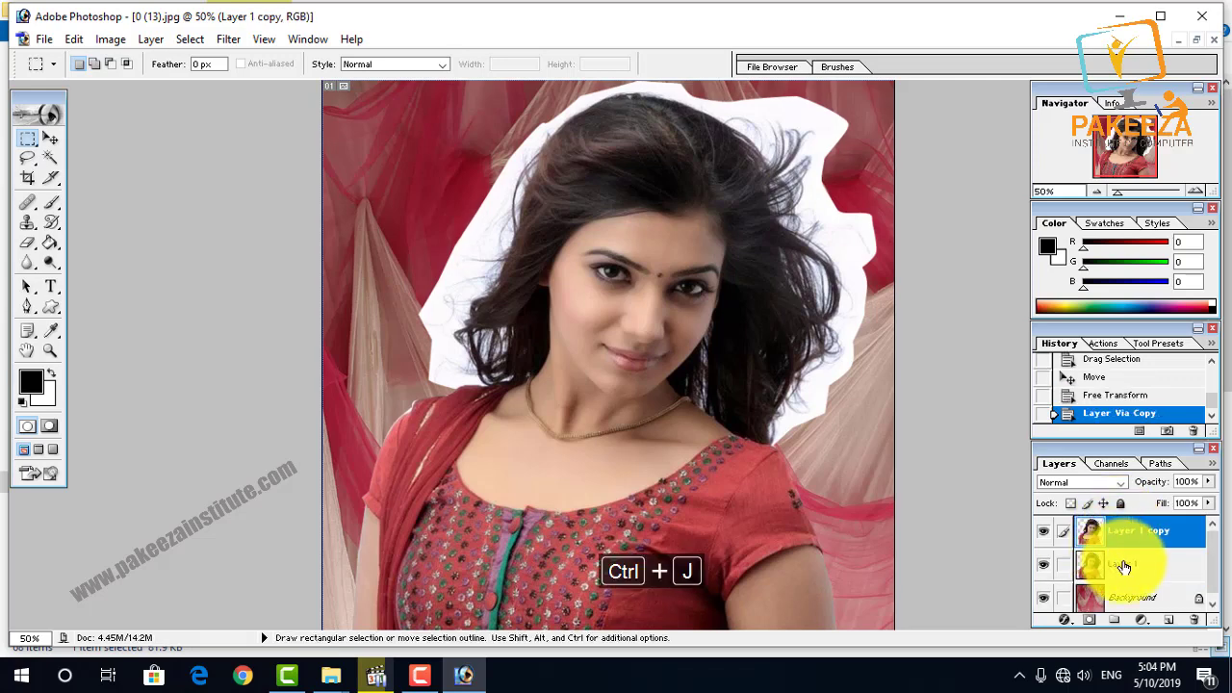
Set the blend mode of Layer 1, the lower copy of the woman, to Multiply
click(1124, 567)
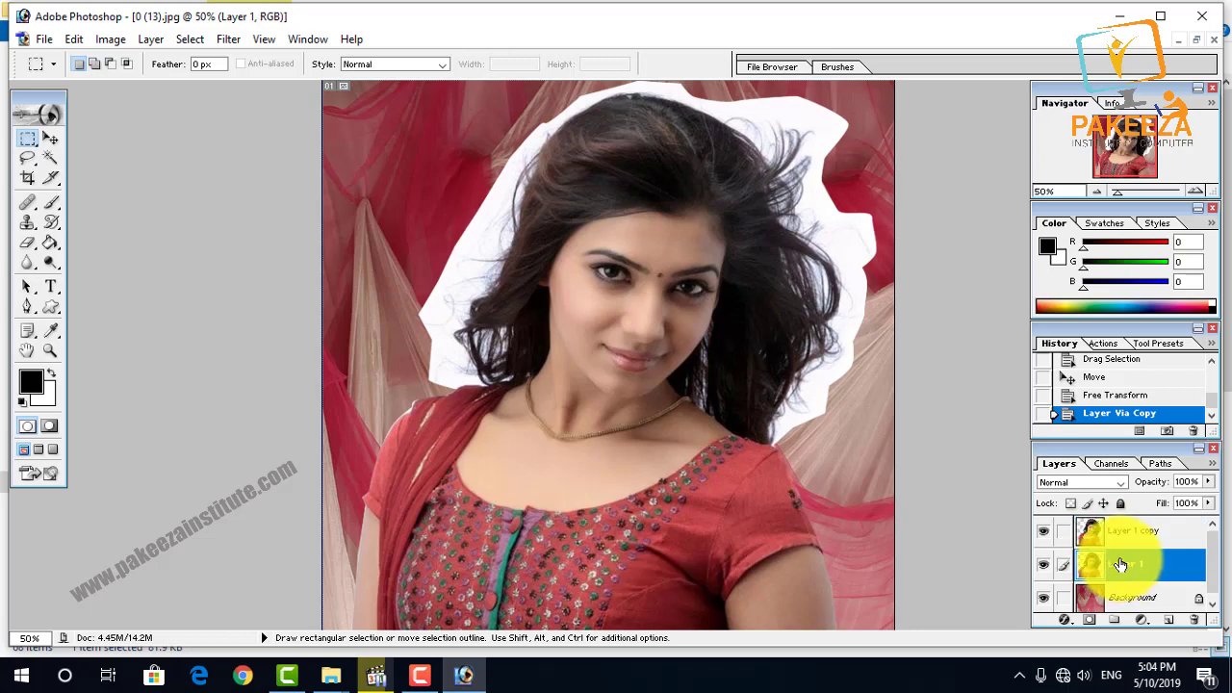
click(1122, 485)
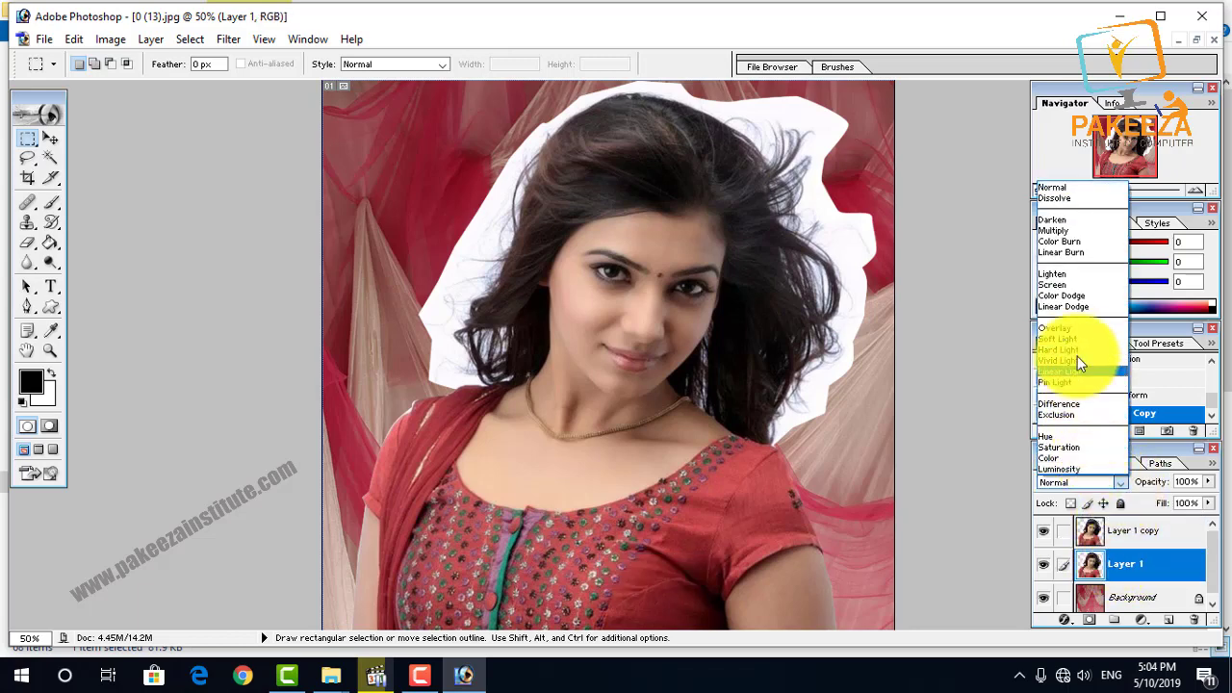
click(1057, 230)
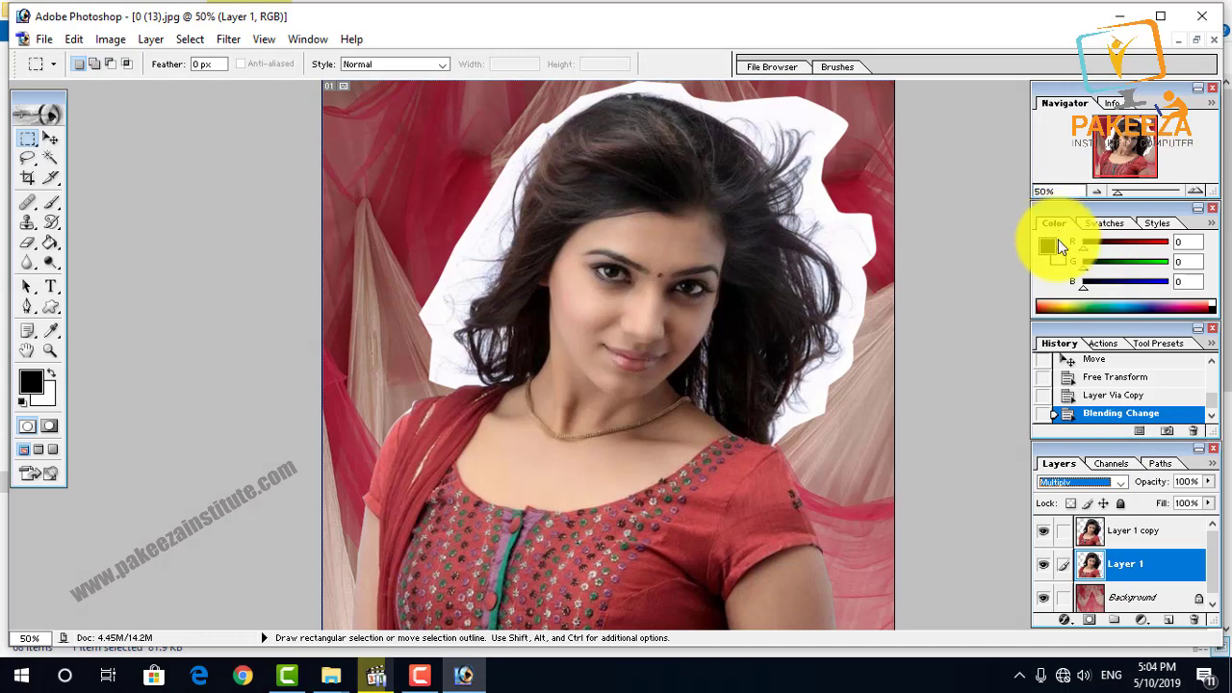
Add a layer mask to Layer 1 copy and prepare the Brush tool with black at 32% opacity
click(1123, 536)
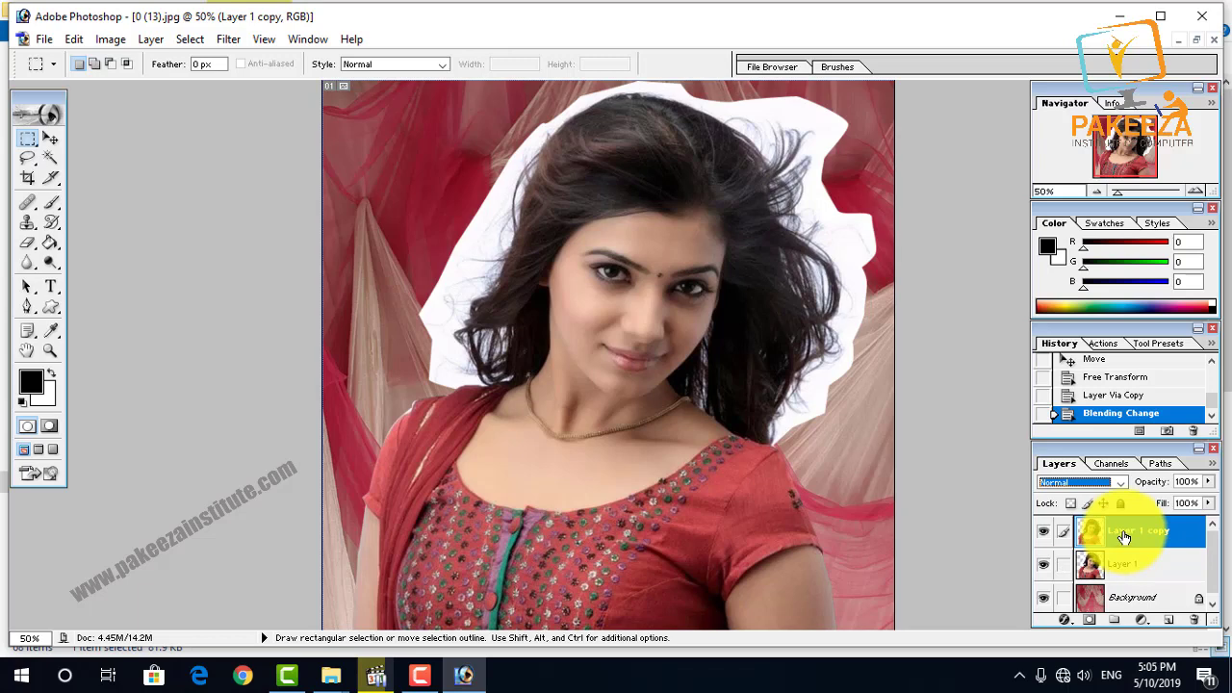
click(1093, 621)
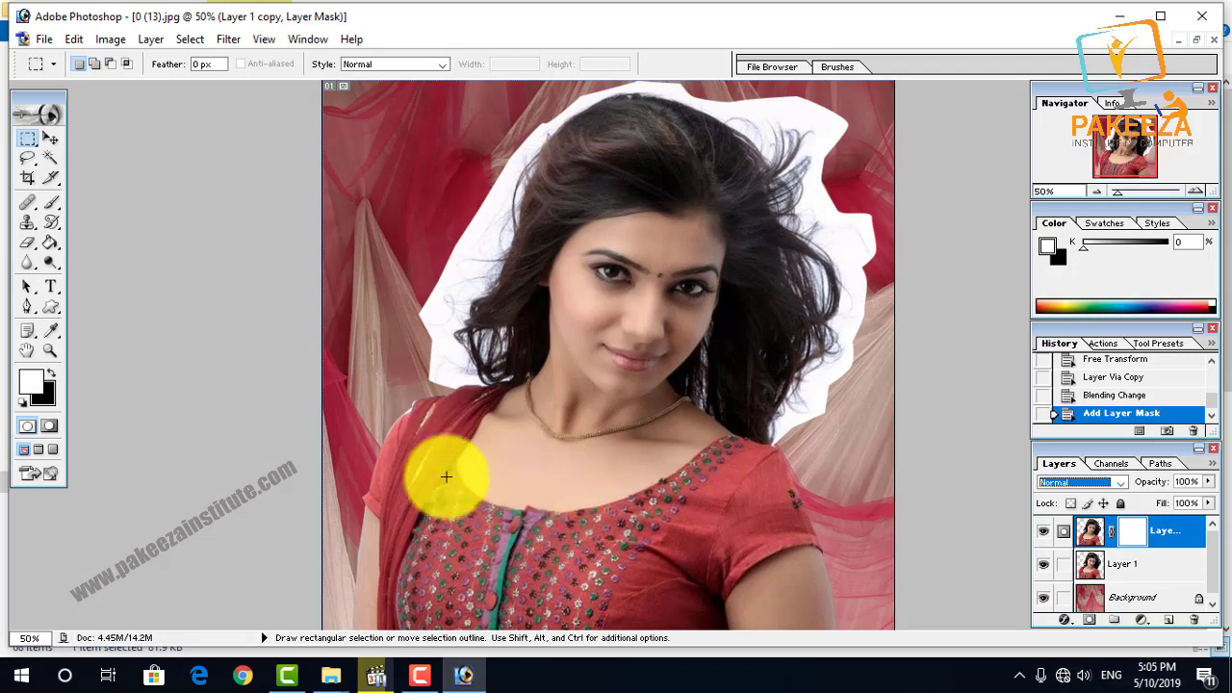
click(50, 372)
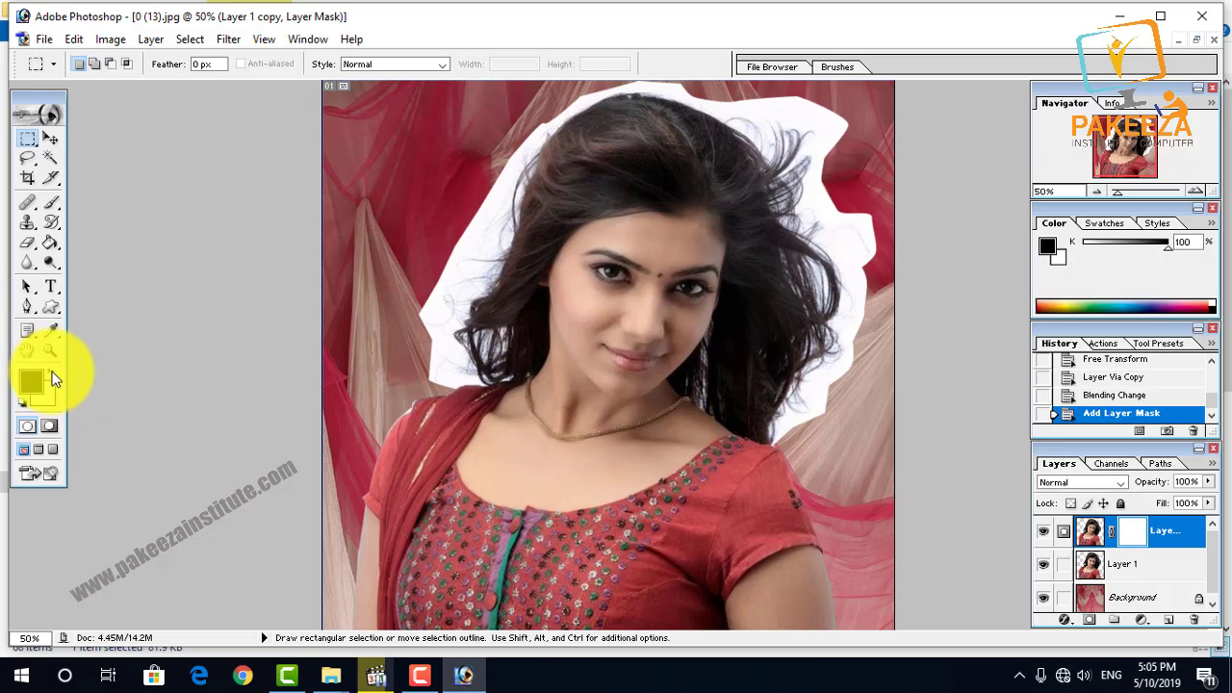
click(49, 201)
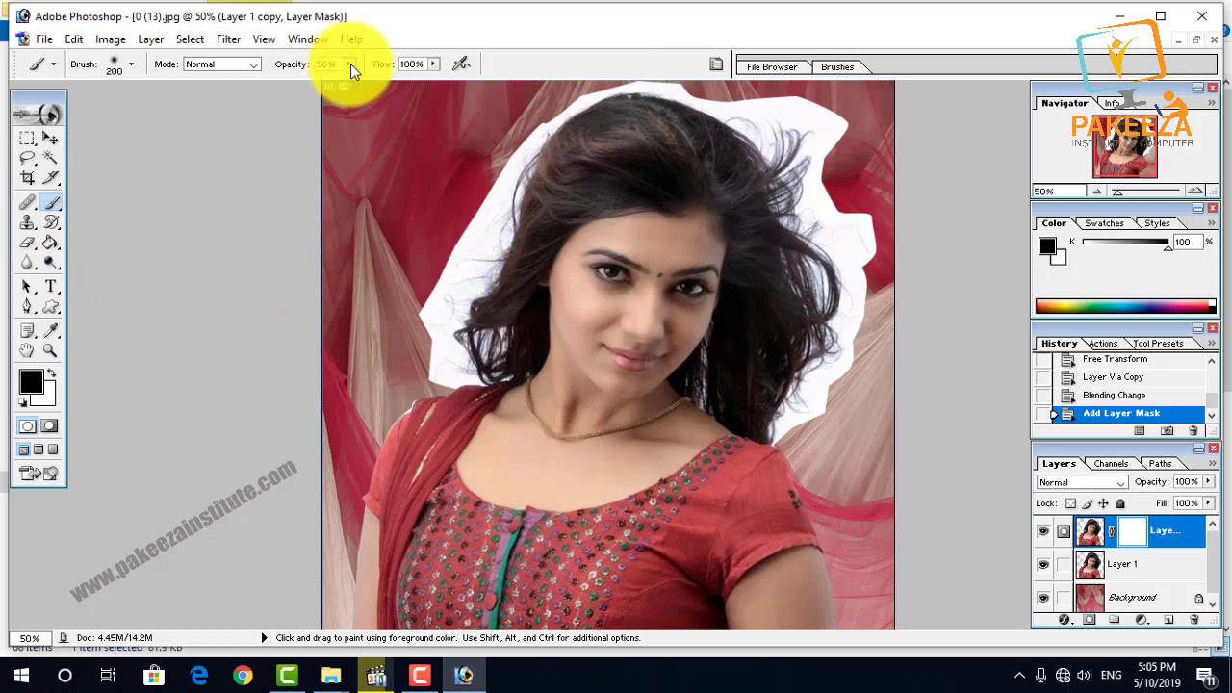
drag(350, 63, 294, 82)
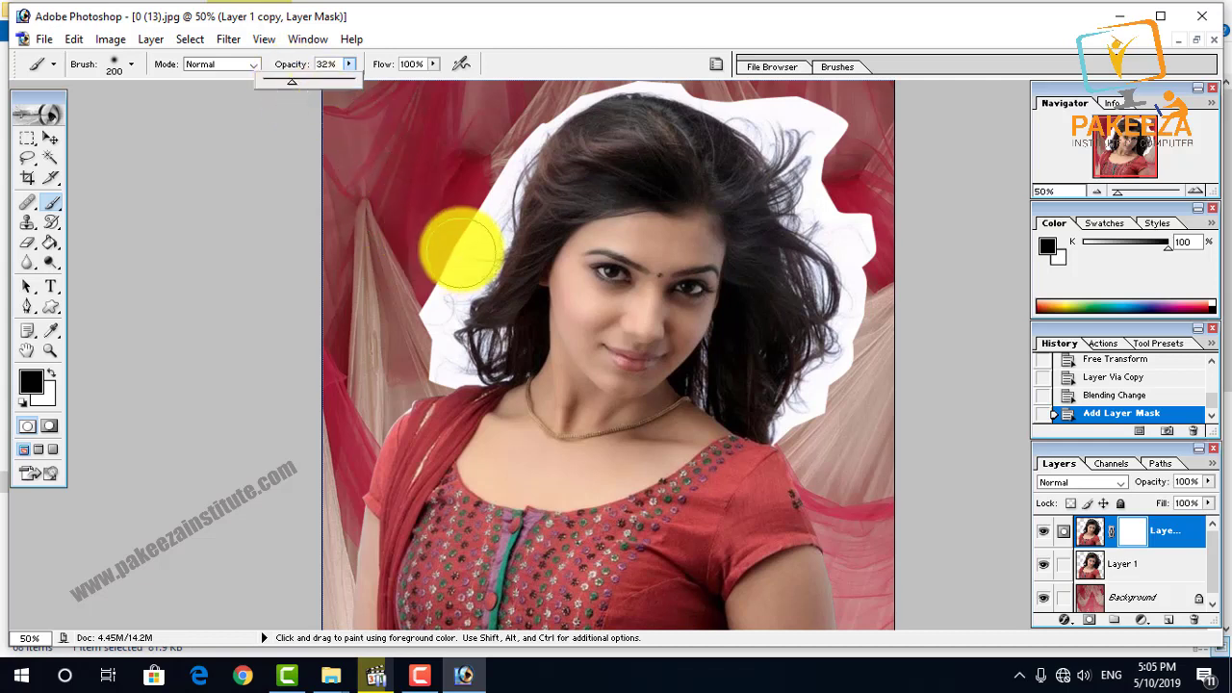
Brush black at 32% opacity on the mask over the white fringe left of the hair, with smaller brush sizes, and dab the chest
click(457, 252)
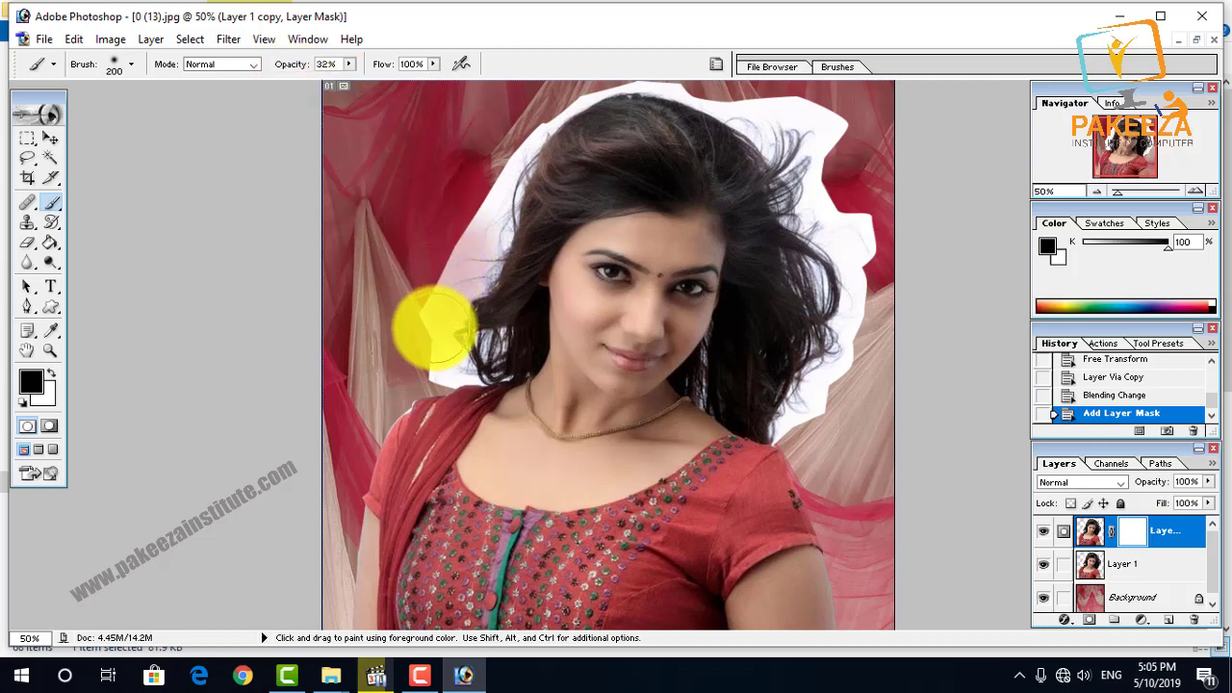
click(435, 323)
key(bracketleft)
key(bracketleft)
key(bracketleft)
key(bracketleft)
key(bracketleft)
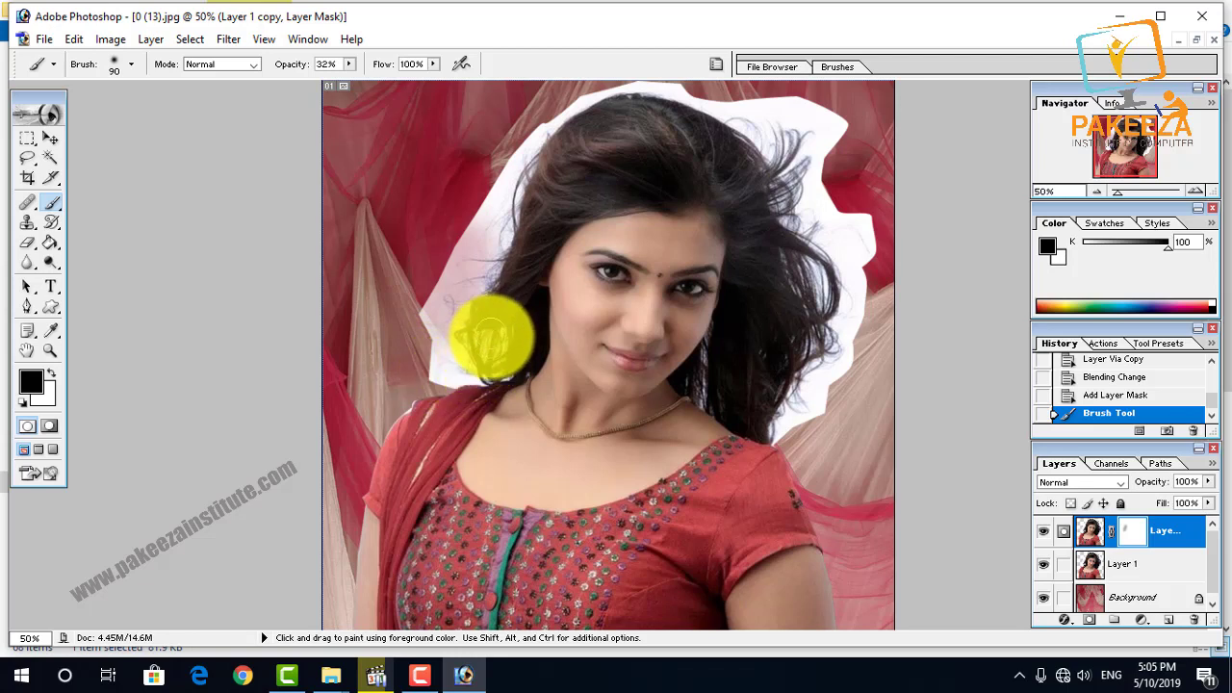
click(494, 338)
click(495, 330)
click(473, 343)
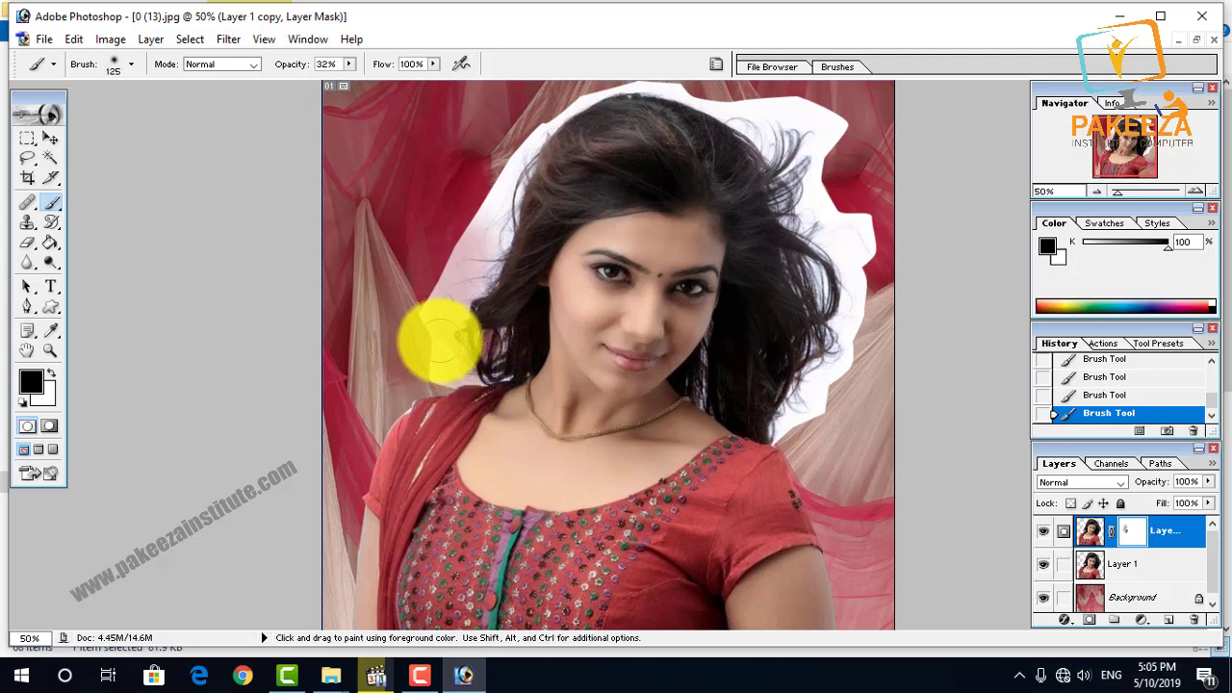
click(528, 447)
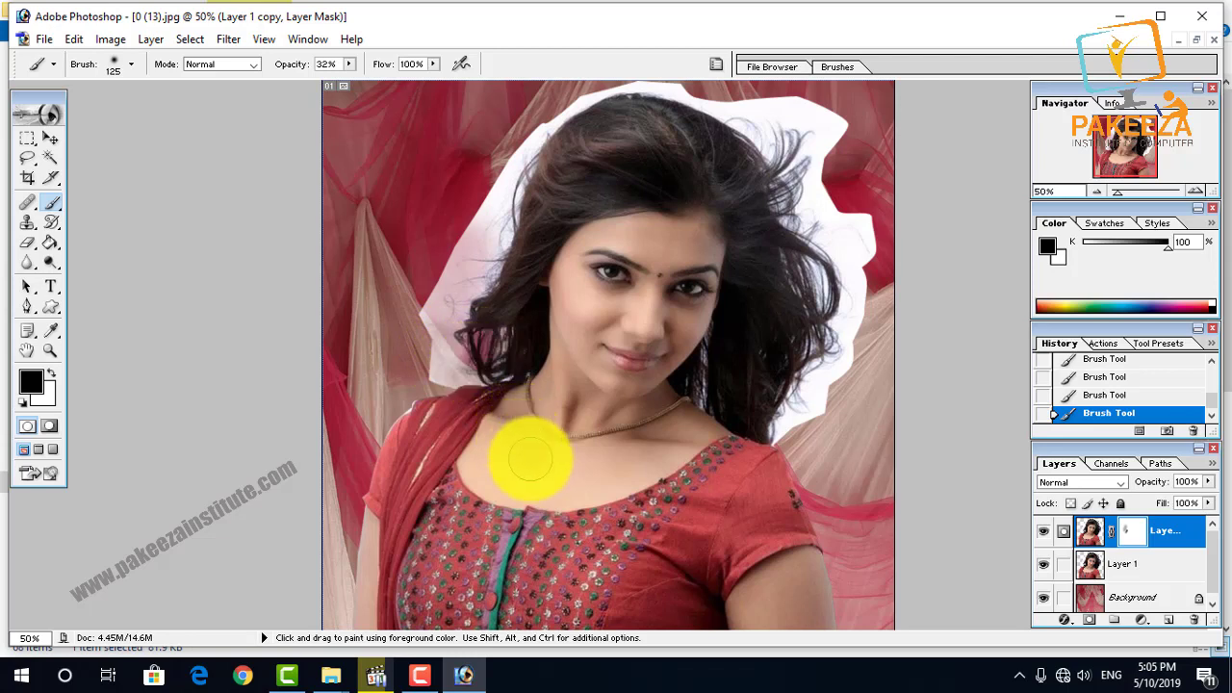
Set the brush opacity to 60% and paint black on the mask along the whole white fringe around the hair
click(53, 371)
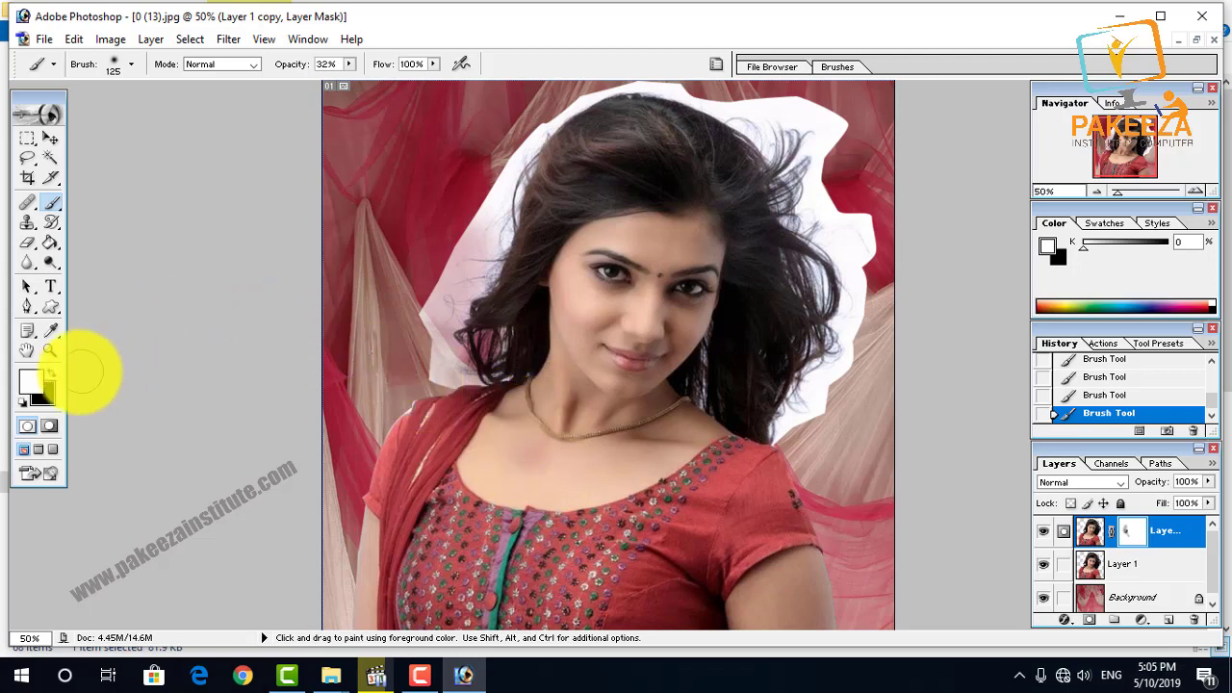
click(55, 374)
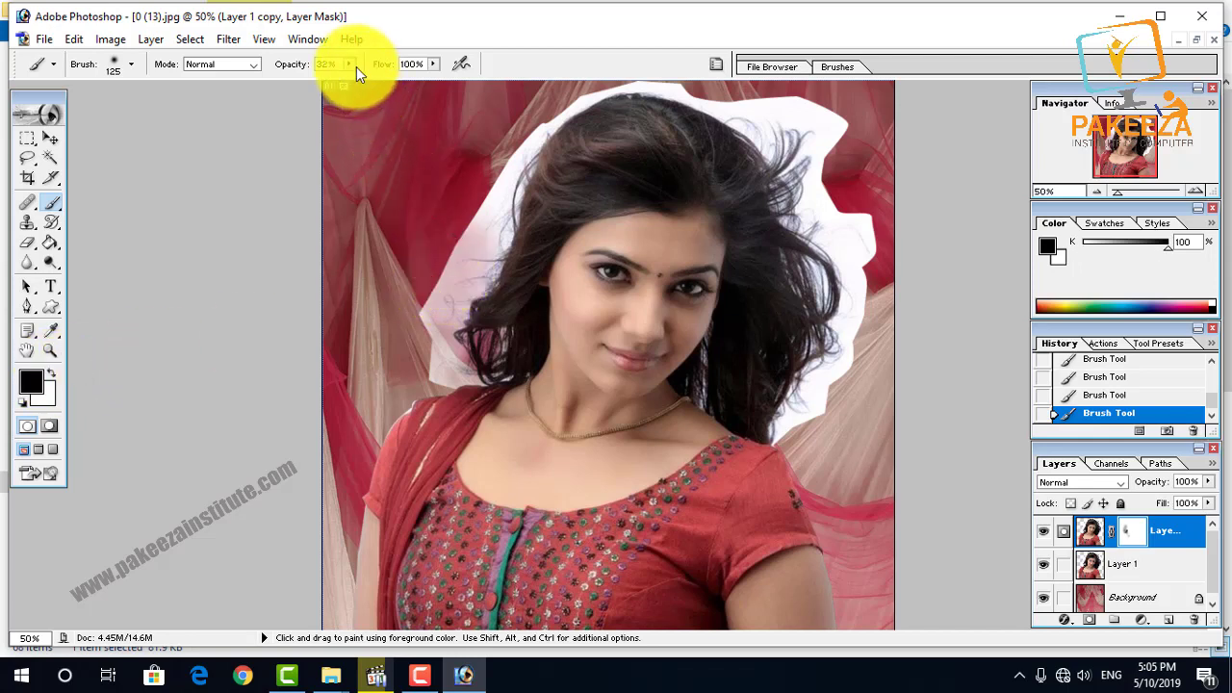
click(376, 83)
mouse_move(460, 247)
mouse_down()
mouse_move(434, 285)
mouse_move(441, 313)
mouse_move(430, 291)
mouse_move(427, 309)
mouse_move(443, 360)
mouse_move(473, 366)
mouse_move(465, 374)
mouse_move(497, 356)
mouse_move(468, 270)
mouse_move(432, 316)
mouse_move(409, 311)
mouse_move(496, 163)
mouse_move(477, 266)
mouse_move(495, 247)
mouse_move(515, 150)
mouse_move(541, 110)
mouse_move(651, 75)
mouse_move(794, 115)
mouse_move(836, 156)
mouse_move(804, 93)
mouse_move(786, 138)
mouse_move(776, 118)
mouse_move(785, 139)
mouse_move(820, 154)
mouse_move(815, 181)
mouse_move(827, 172)
mouse_move(838, 206)
mouse_move(826, 242)
mouse_move(855, 223)
mouse_move(846, 318)
mouse_move(839, 308)
mouse_move(828, 322)
mouse_move(820, 368)
mouse_move(856, 330)
mouse_move(847, 355)
mouse_move(853, 297)
mouse_move(834, 404)
mouse_move(819, 371)
mouse_move(817, 417)
mouse_move(795, 427)
mouse_move(792, 415)
mouse_move(781, 432)
mouse_move(791, 404)
mouse_up()
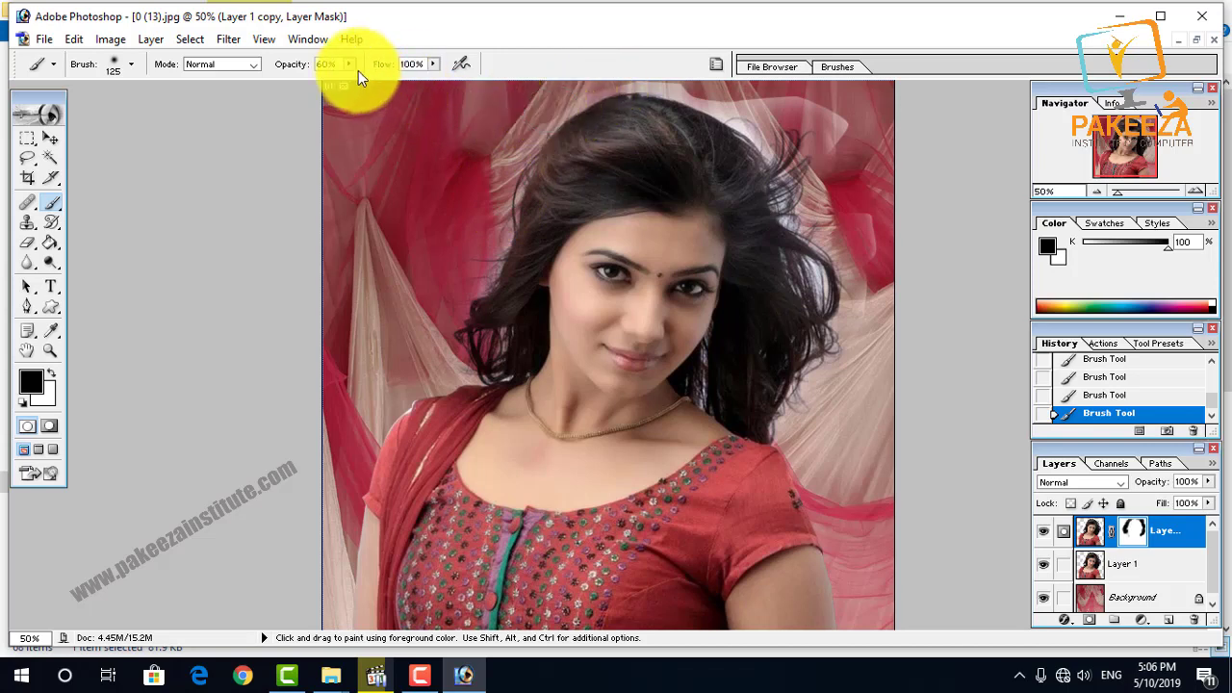
Refine the mask around the hair edges with black at 75% opacity, varying the brush size between 60 and 175
drag(350, 64, 365, 79)
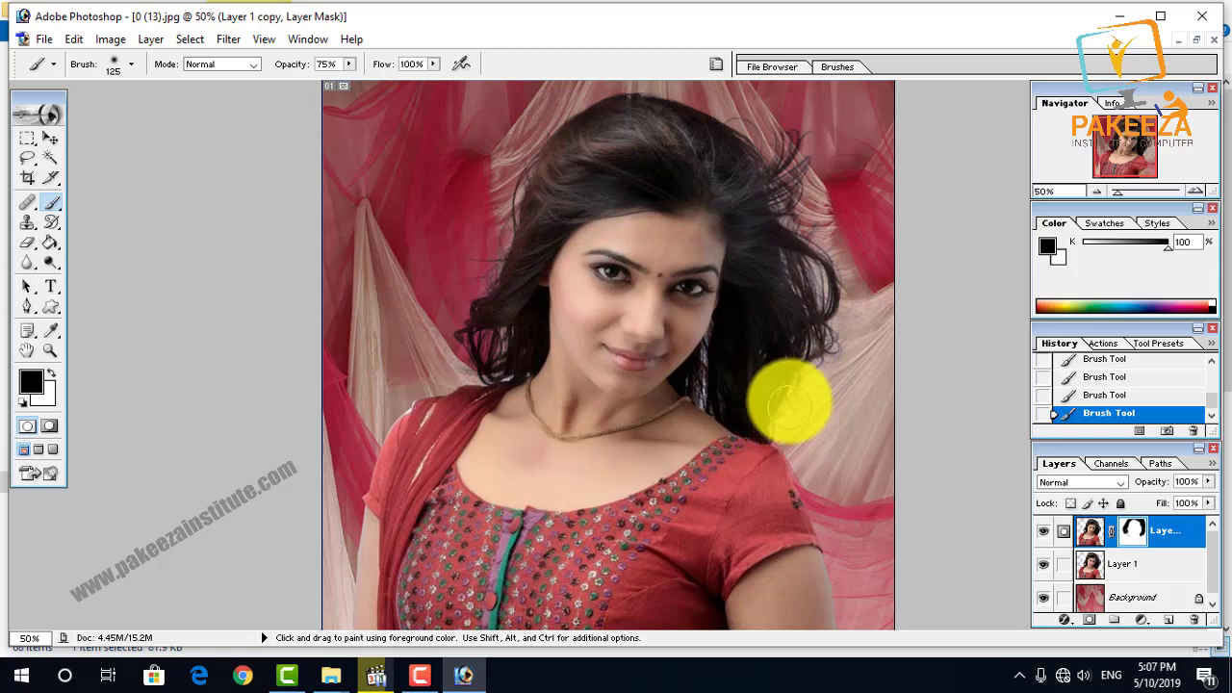
key(bracketleft)
key(bracketleft)
key(bracketleft)
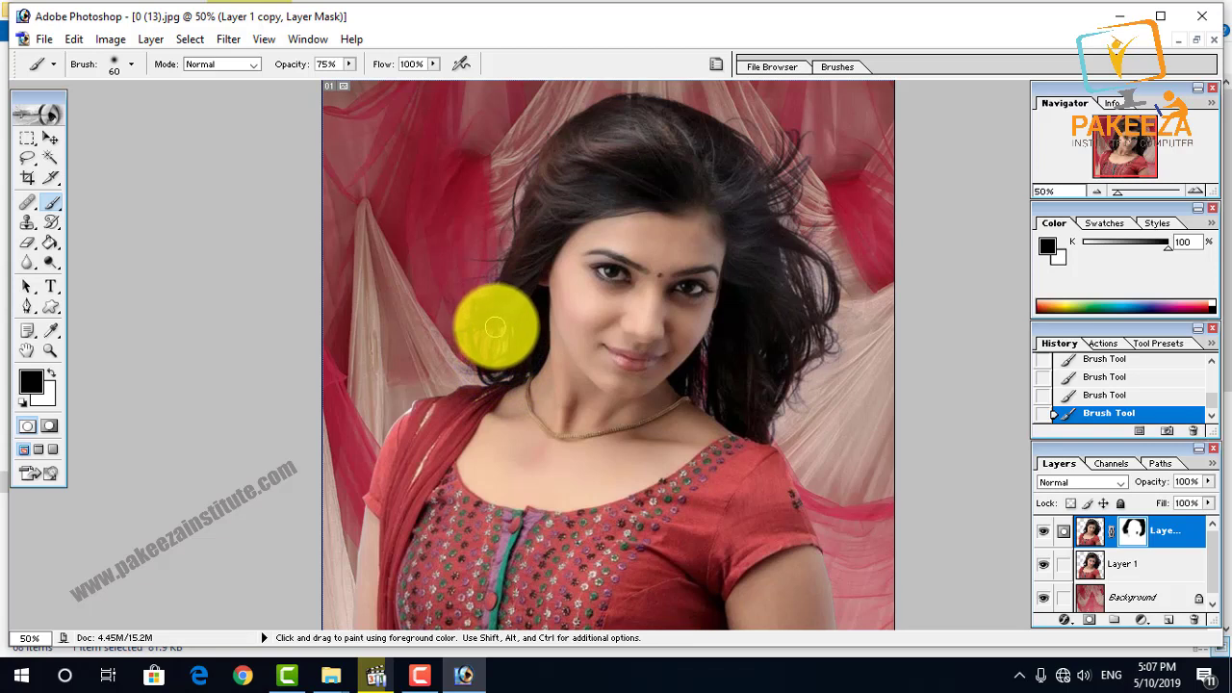
key(bracketright)
key(bracketright)
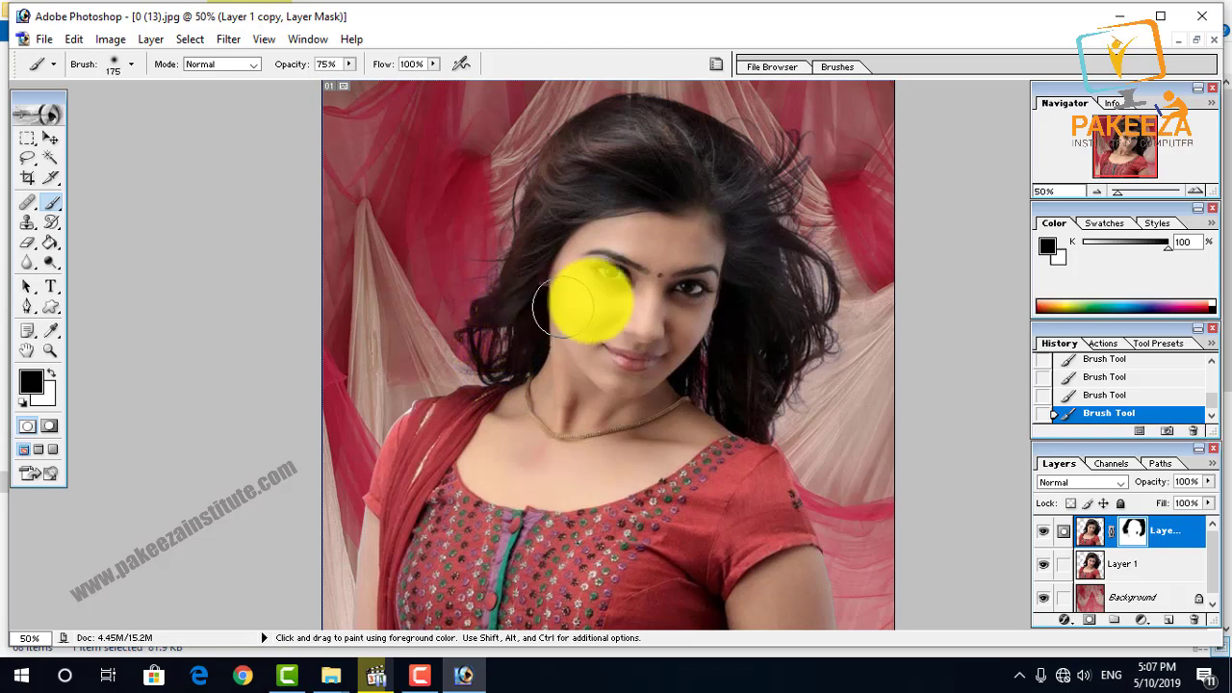
key(bracketright)
key(bracketright)
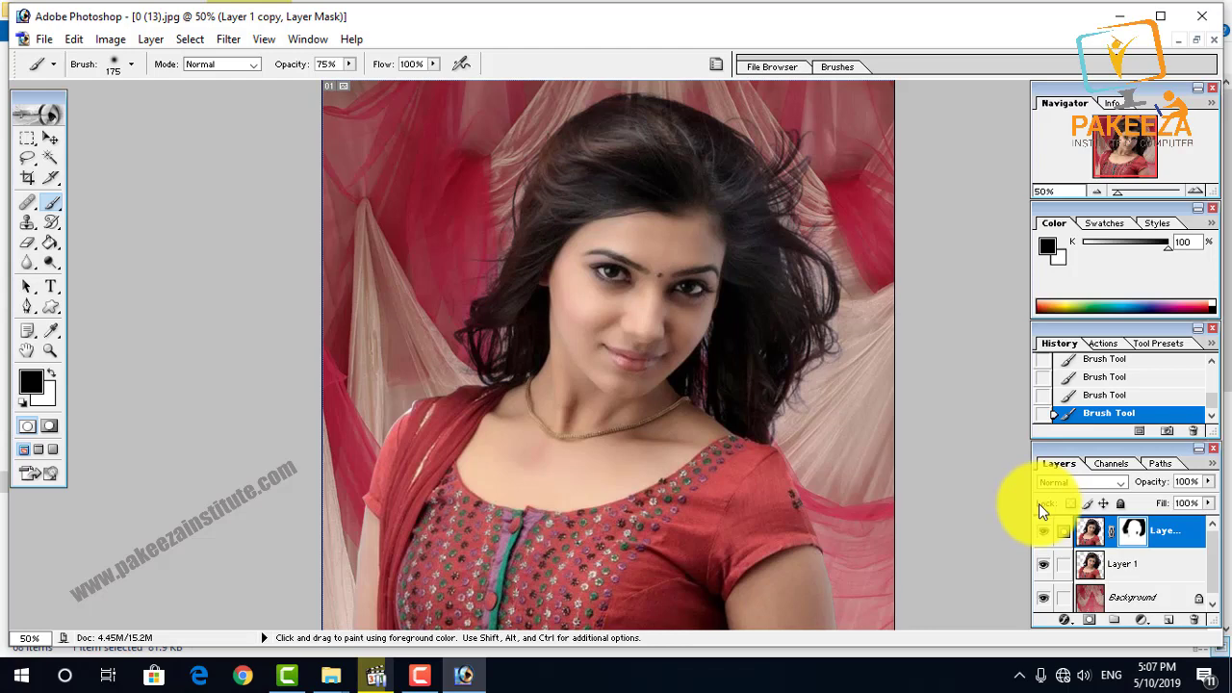
Lower the white input level of Layer 1, the Multiply copy, with Levels to clear its remaining background tint
click(1121, 573)
key(ctrl+l)
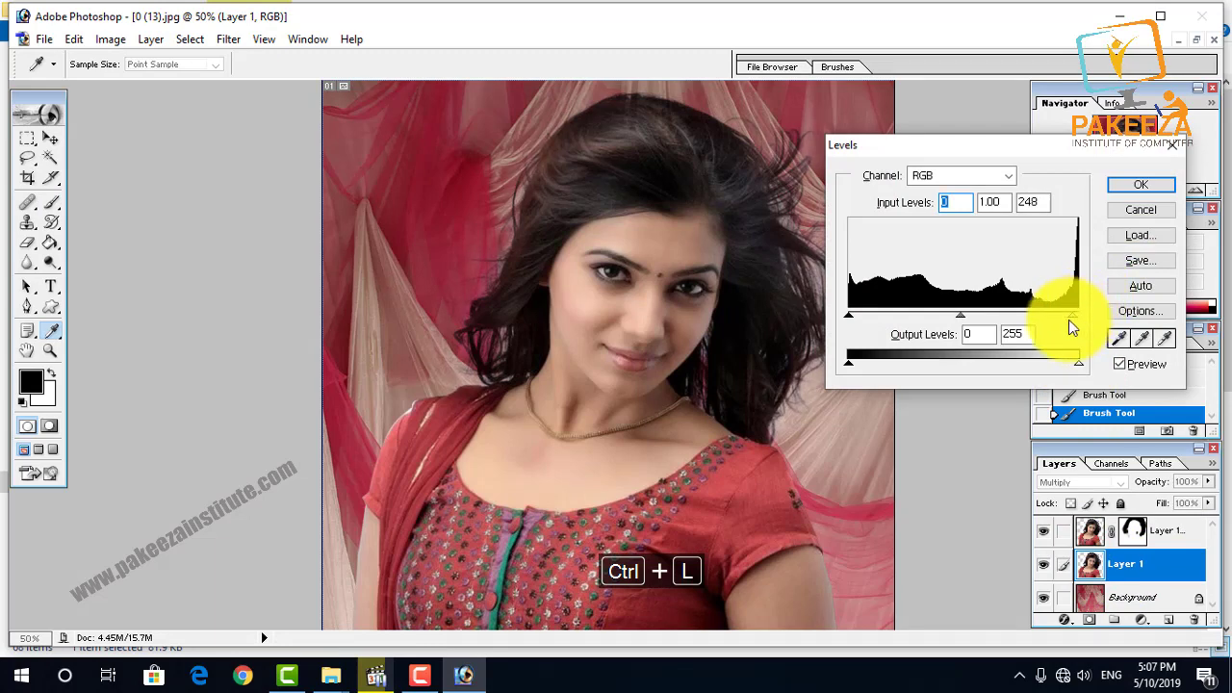
drag(1066, 330, 1018, 330)
click(1140, 184)
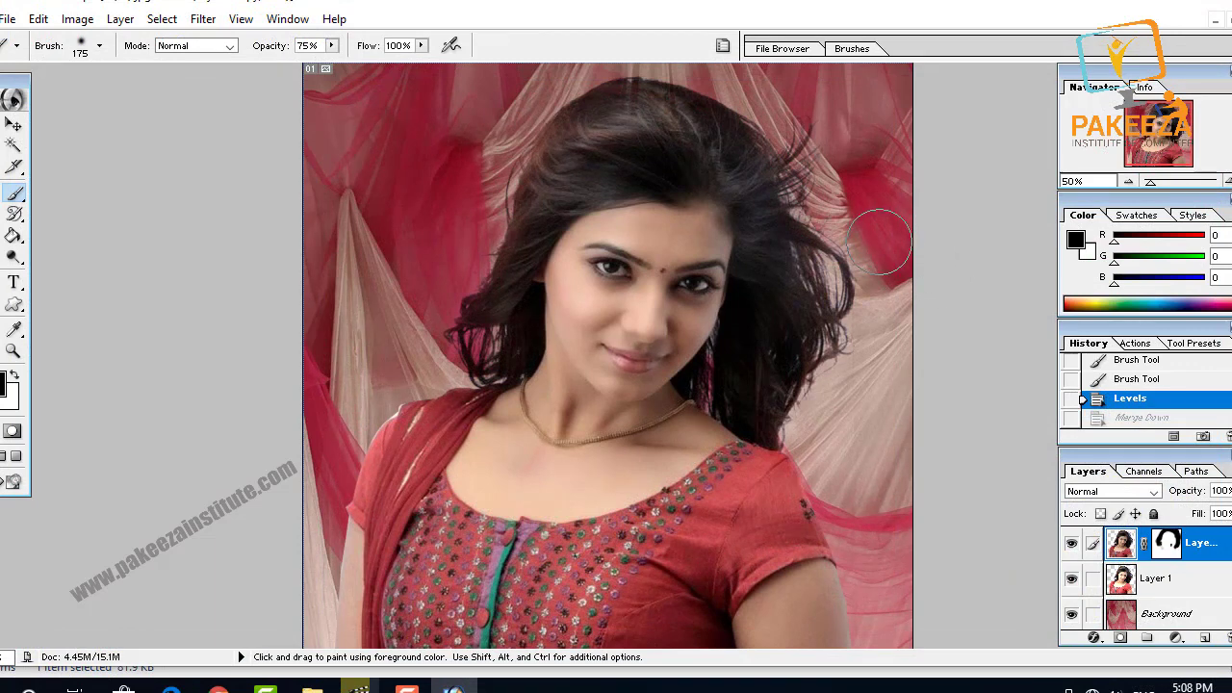
Examine the blended hair edges and face at 66.67% zoom
key(ctrl+plus)
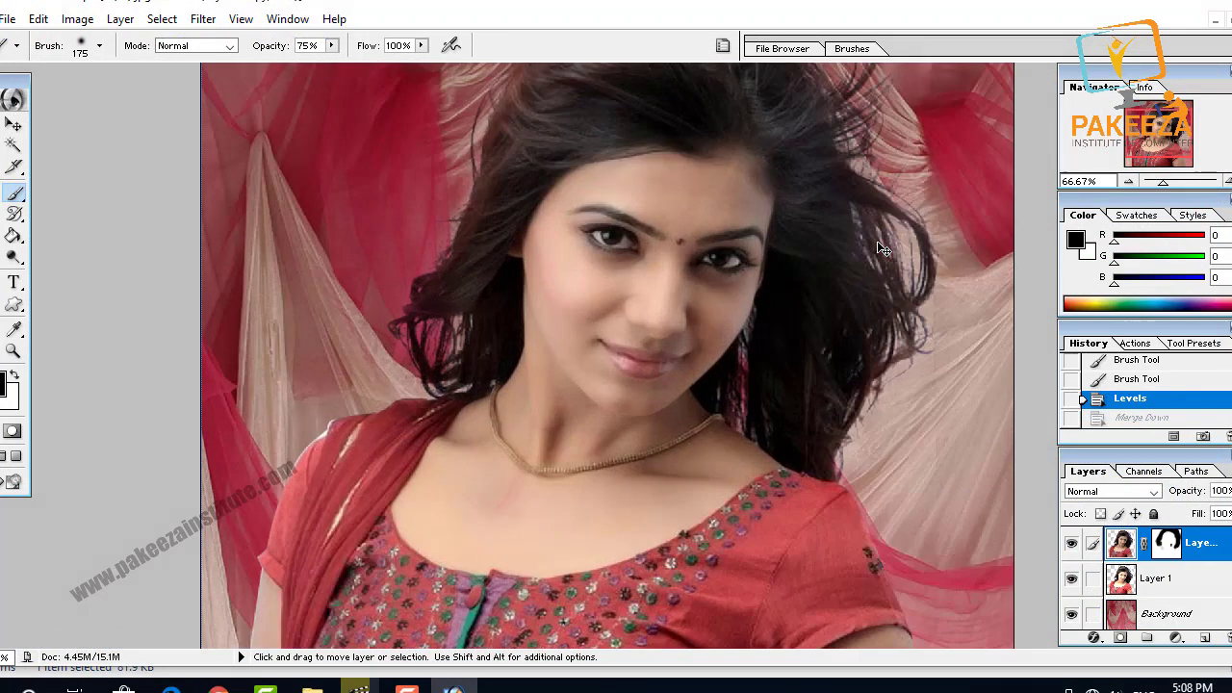
scroll(814, 283, up, 3)
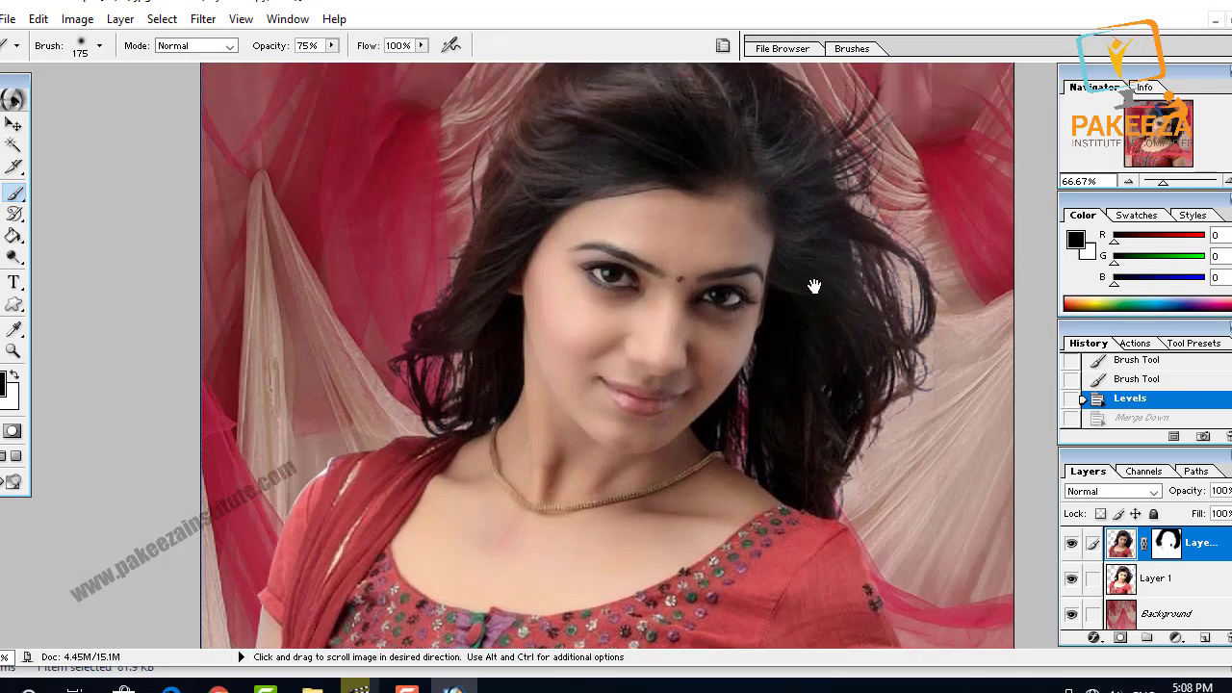